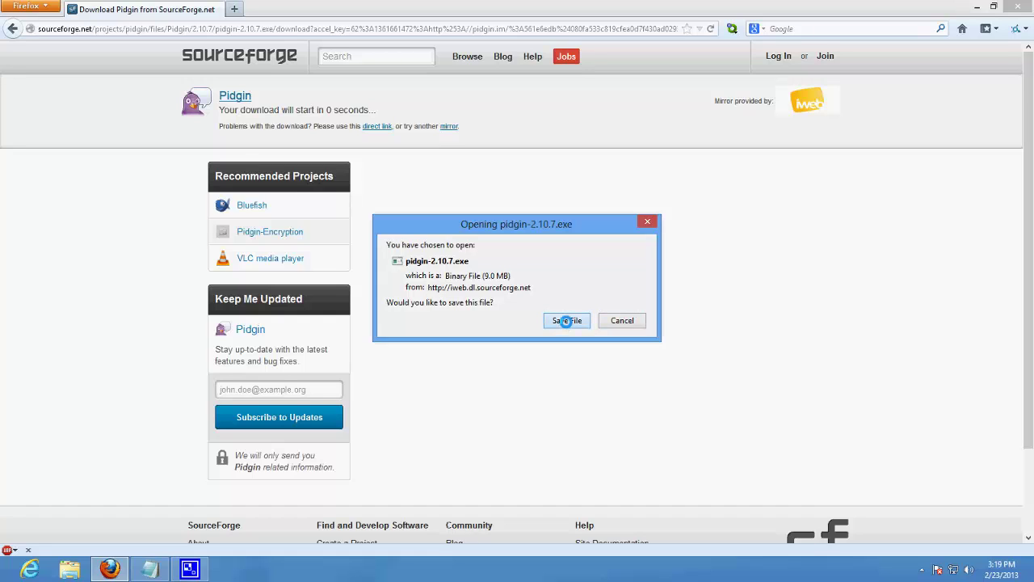
Save the pidgin-2.10.7.exe installer offered by the SourceForge download page.
click(568, 320)
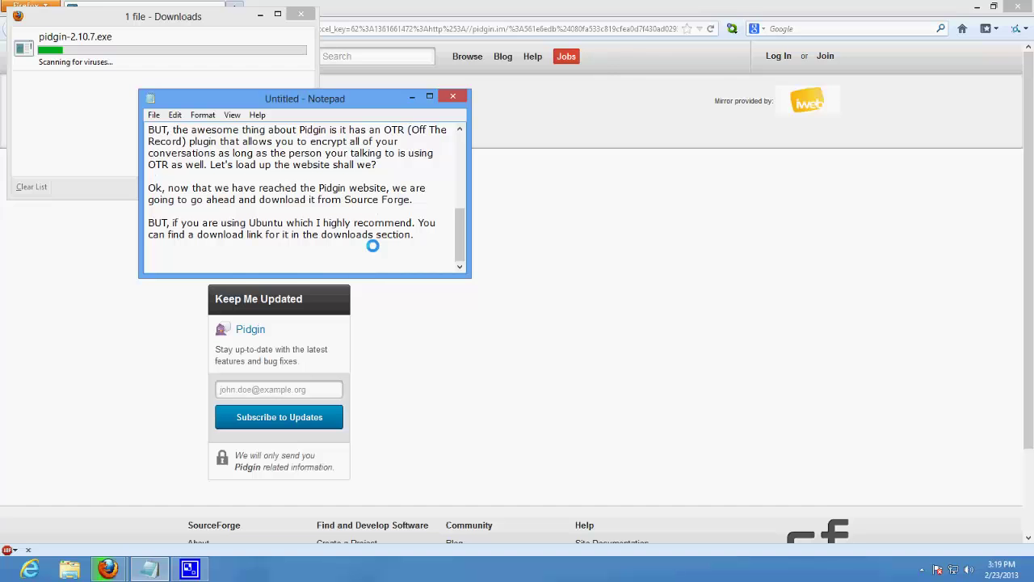
Write in the Notepad notes: "Ok, now we can run the installer application we just downloaded.".
text(n)
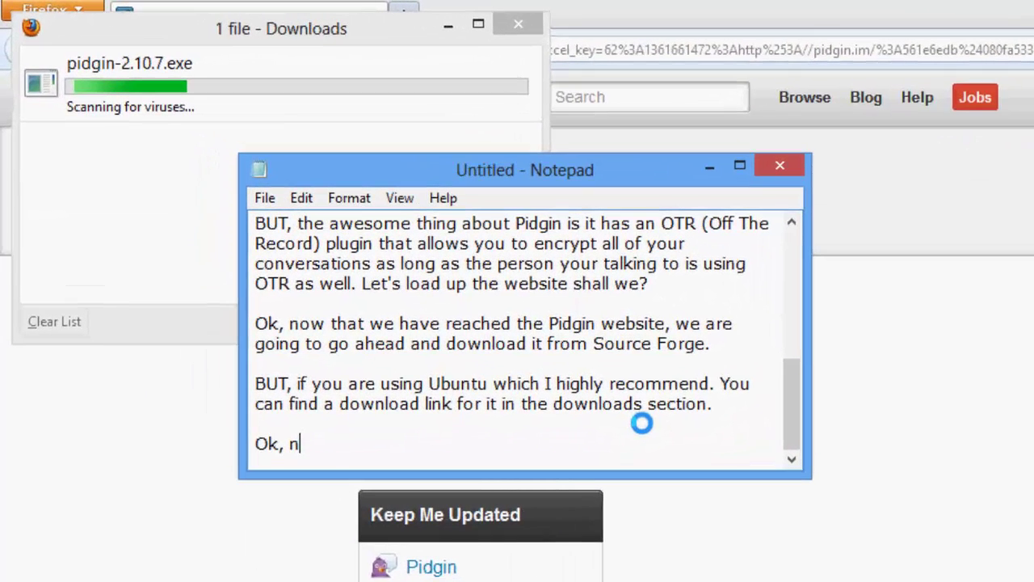
text(ow we can ru)
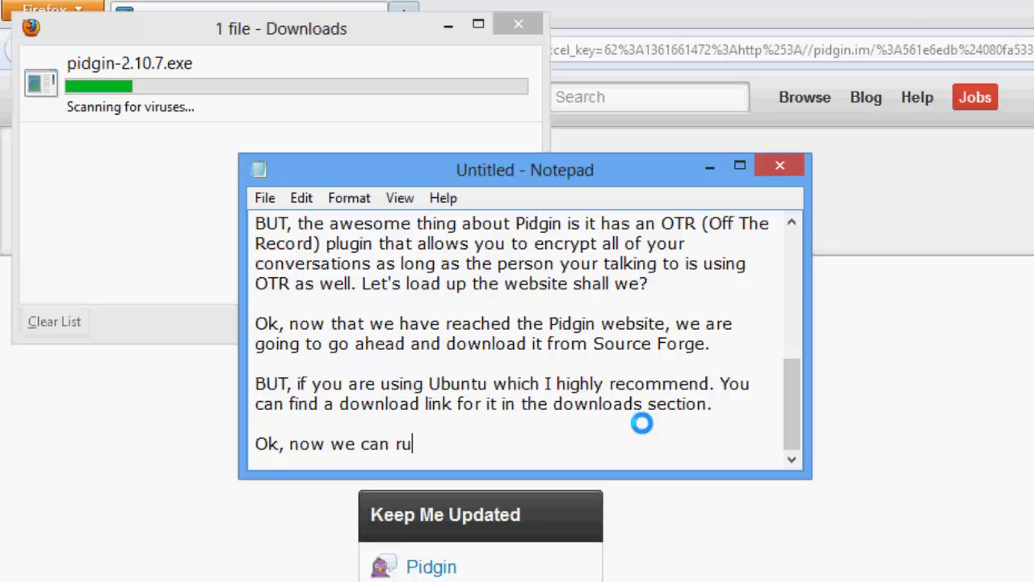
text(n the i)
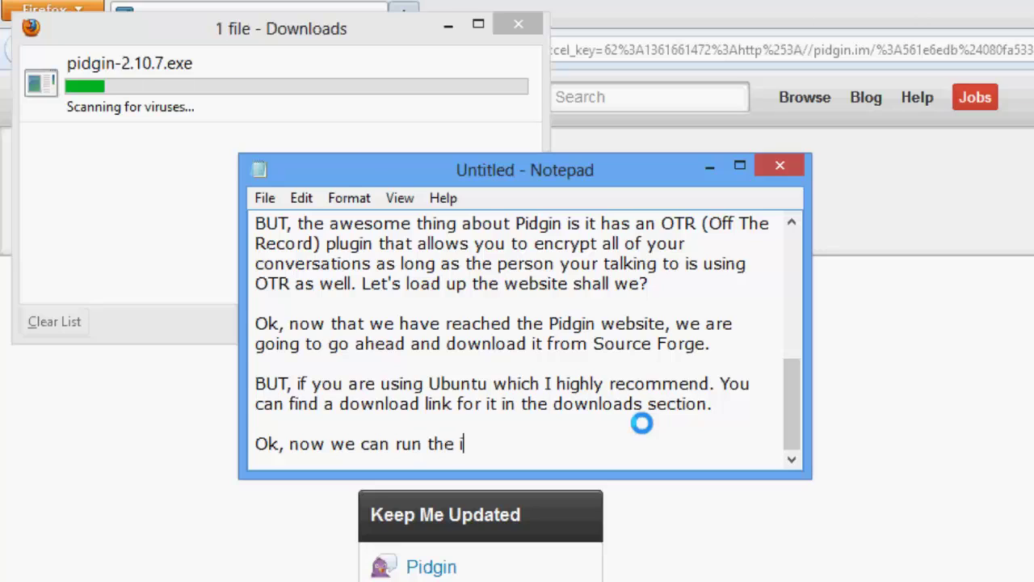
text(nstaller appk)
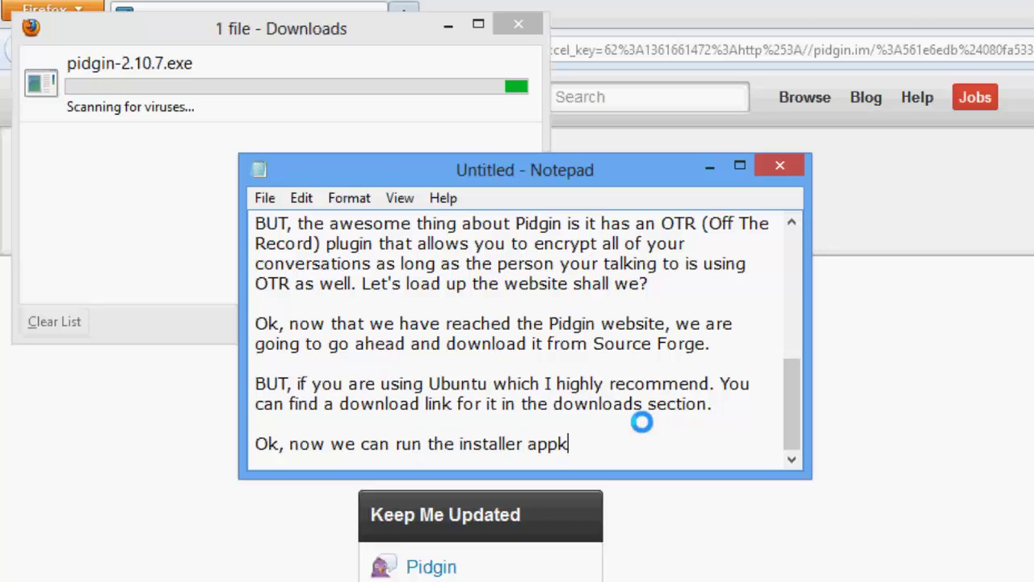
text(ic)
key(BackSpace)
key(BackSpace)
text(lication )
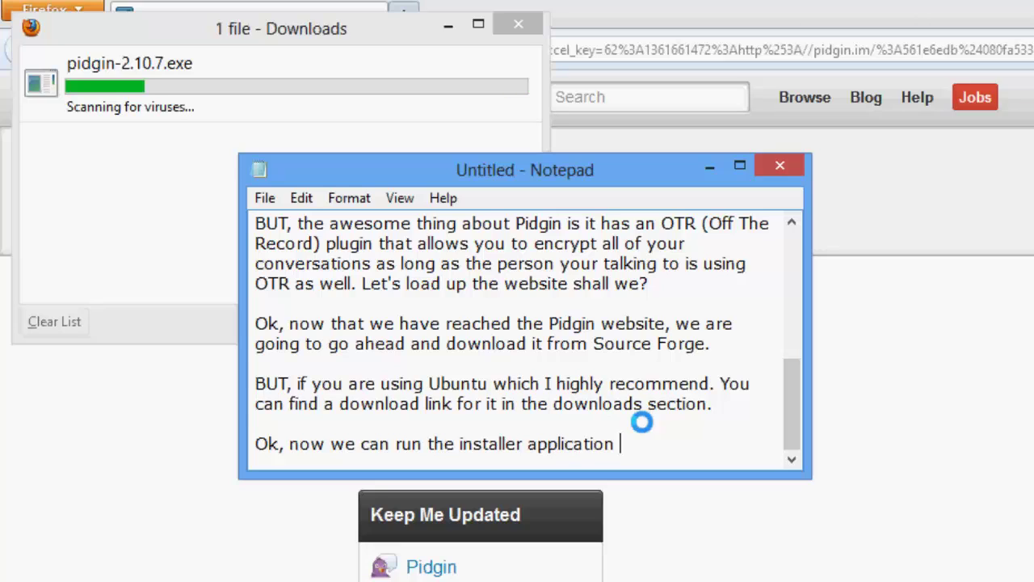
text(we)
text( just d)
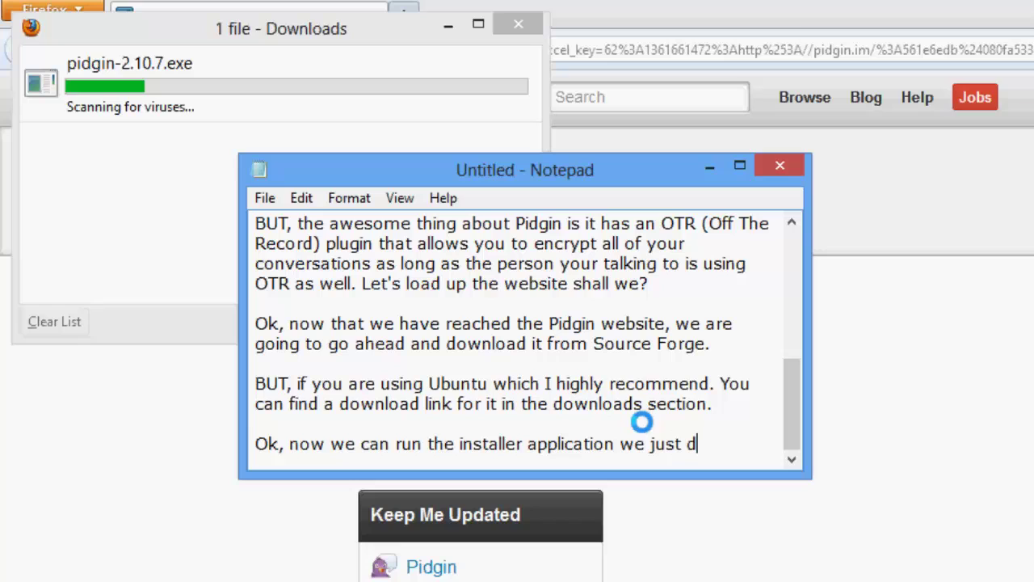
text(ownloaded.)
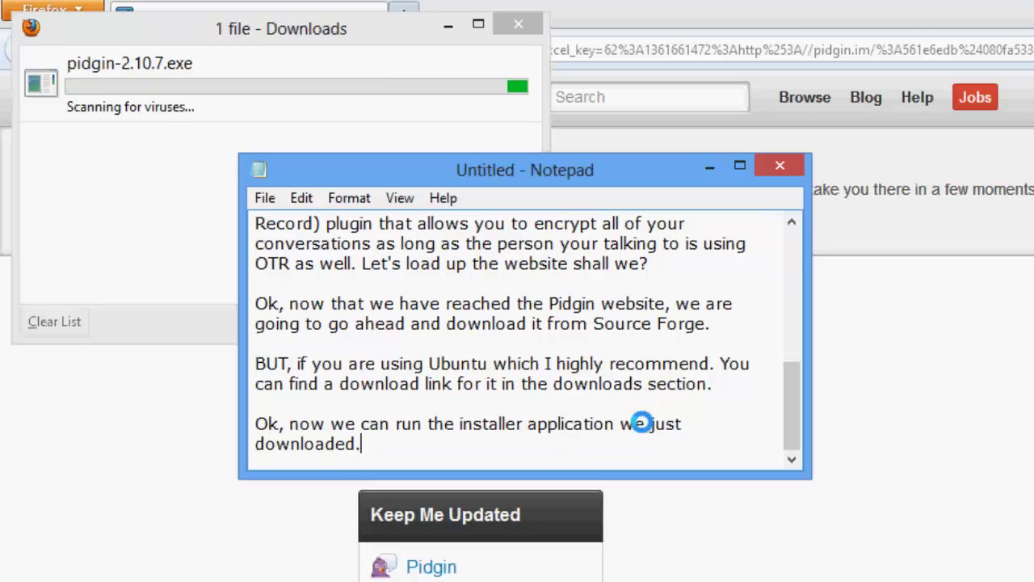
Minimize the Notepad notes and move the Downloads window toward the middle of the browser page.
click(703, 168)
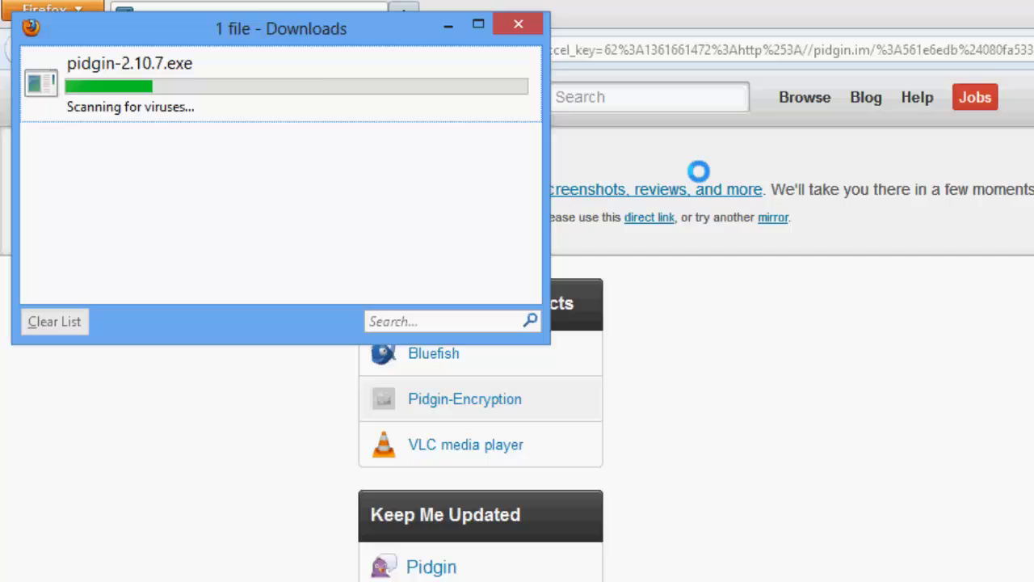
drag(266, 30, 777, 212)
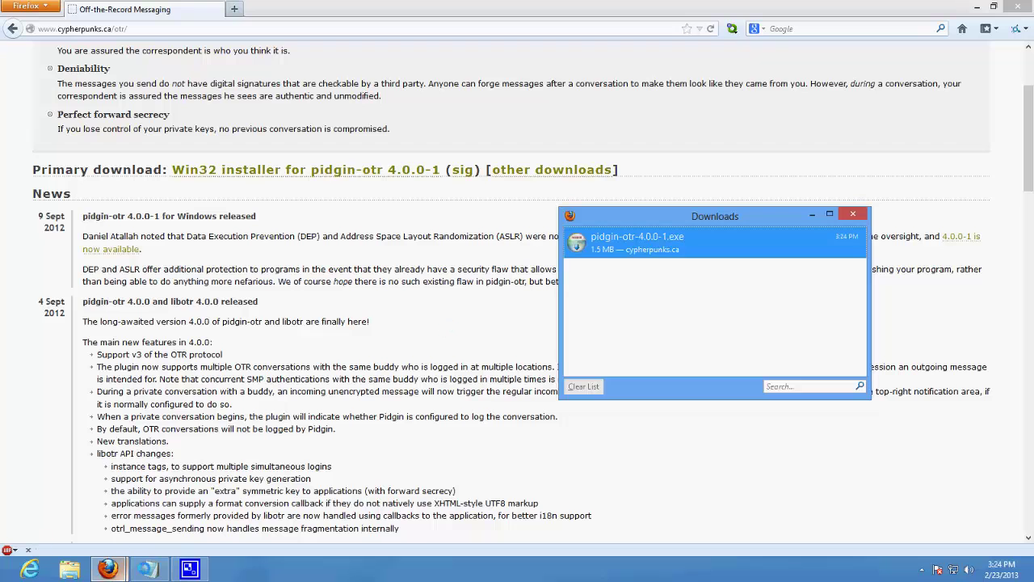
Add a new paragraph to the Notepad notes, "Once you've downloaded the setup file, we are going to go ahead and open it k?", and minimize them.
click(152, 565)
key(Return)
key(Return)
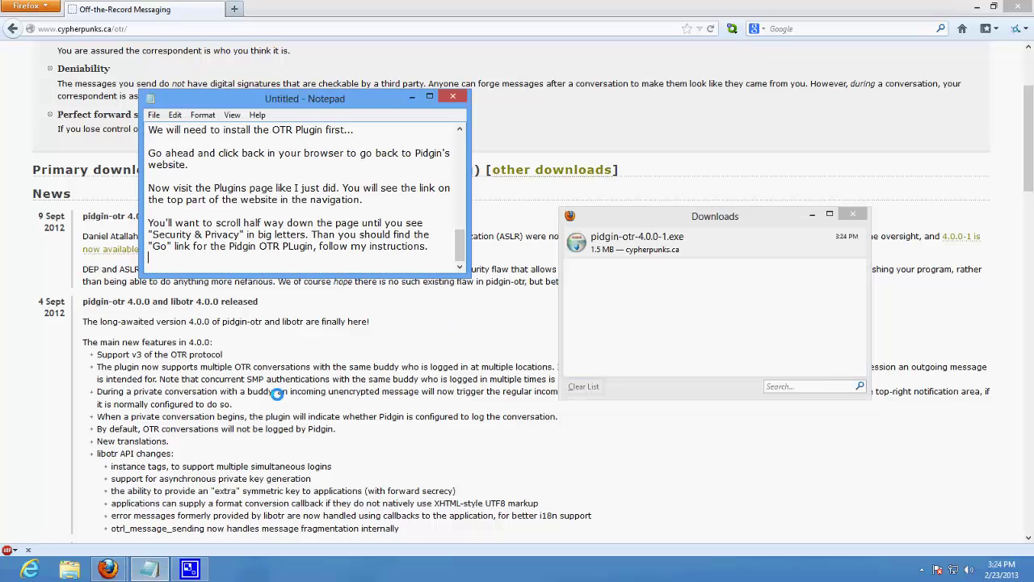
text(Once you)
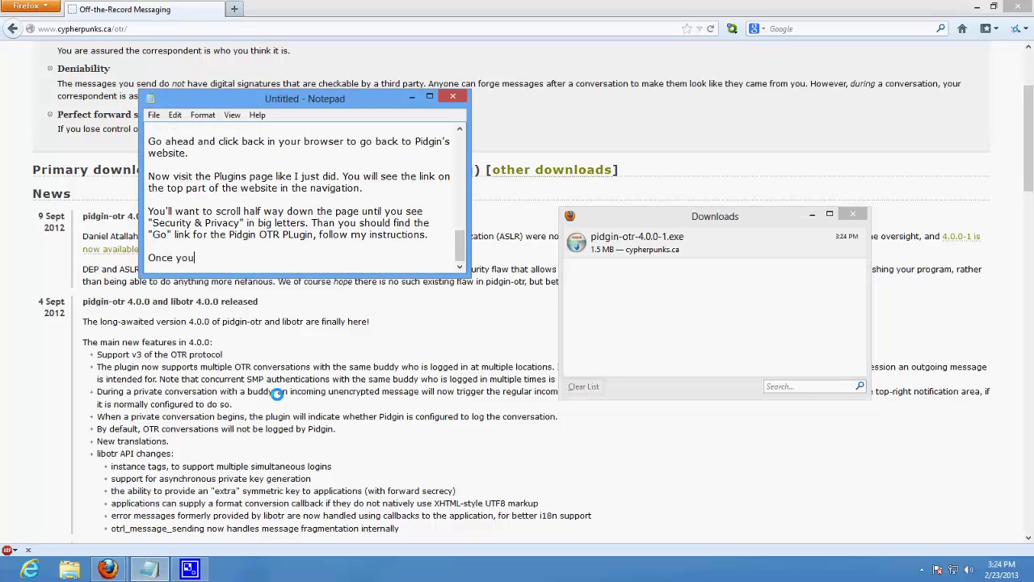
text('ve downloade)
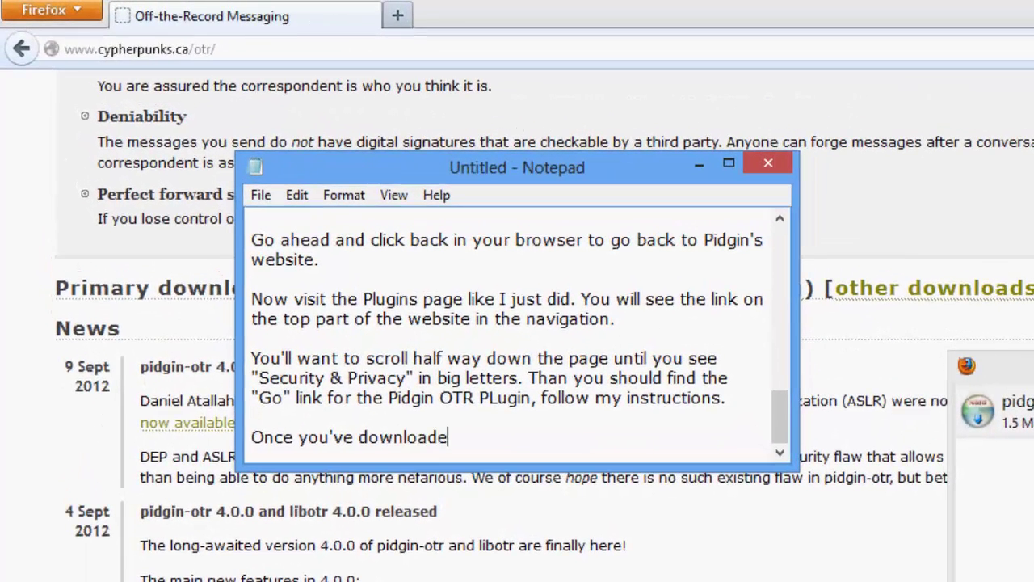
text(d the setup fi)
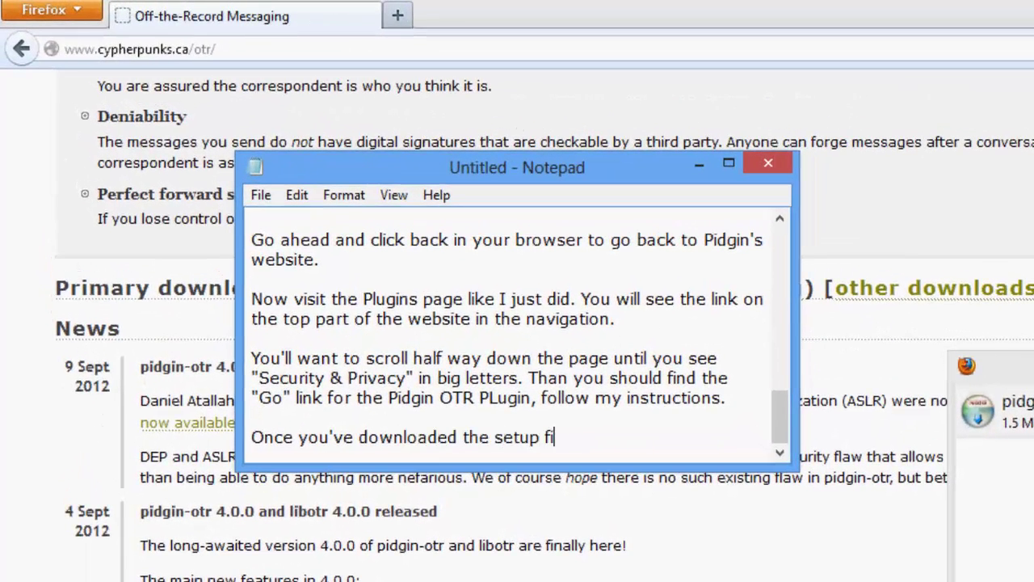
text(le, we g)
key(BackSpace)
text(are )
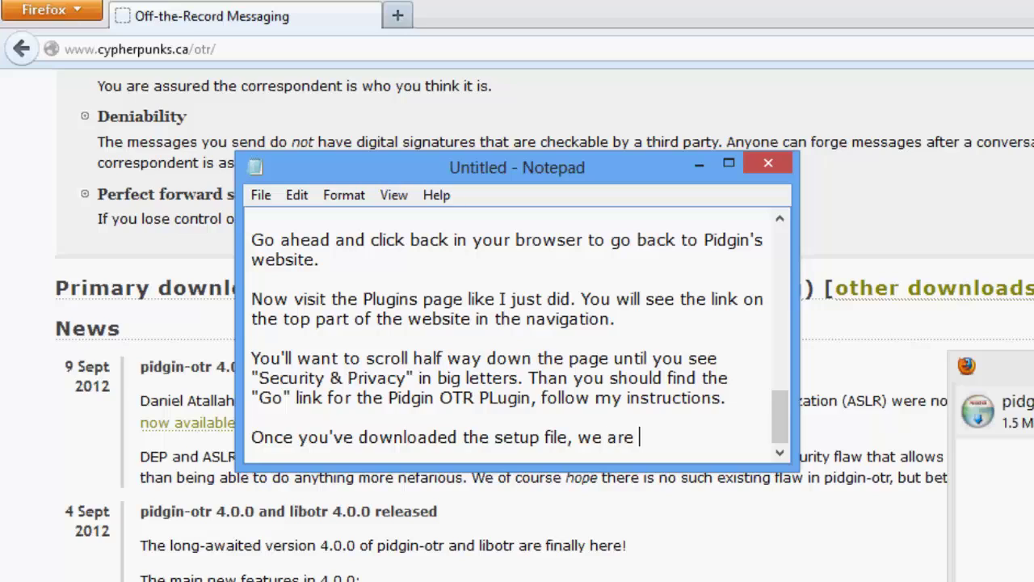
text(going to go )
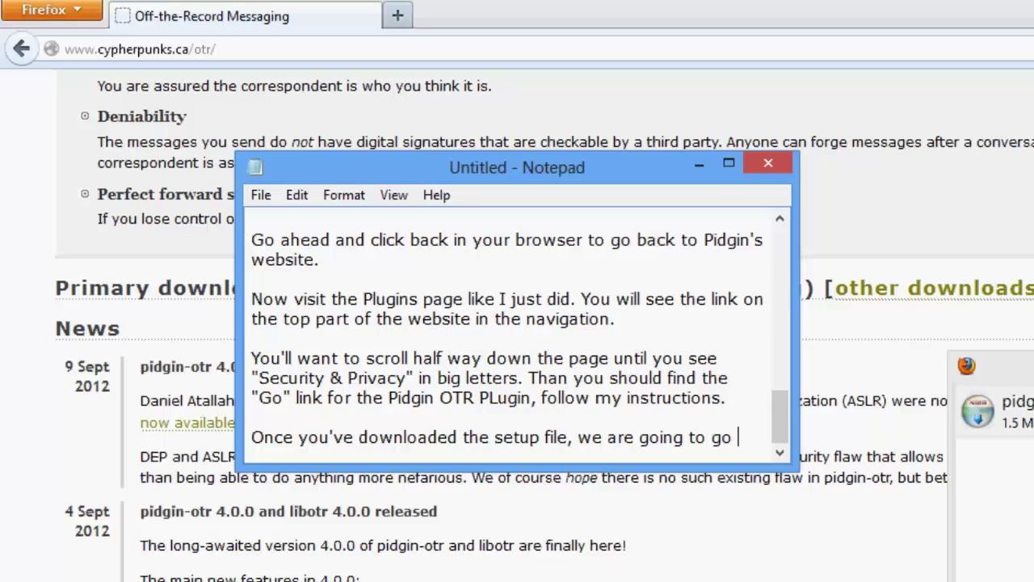
text(ahead and ope)
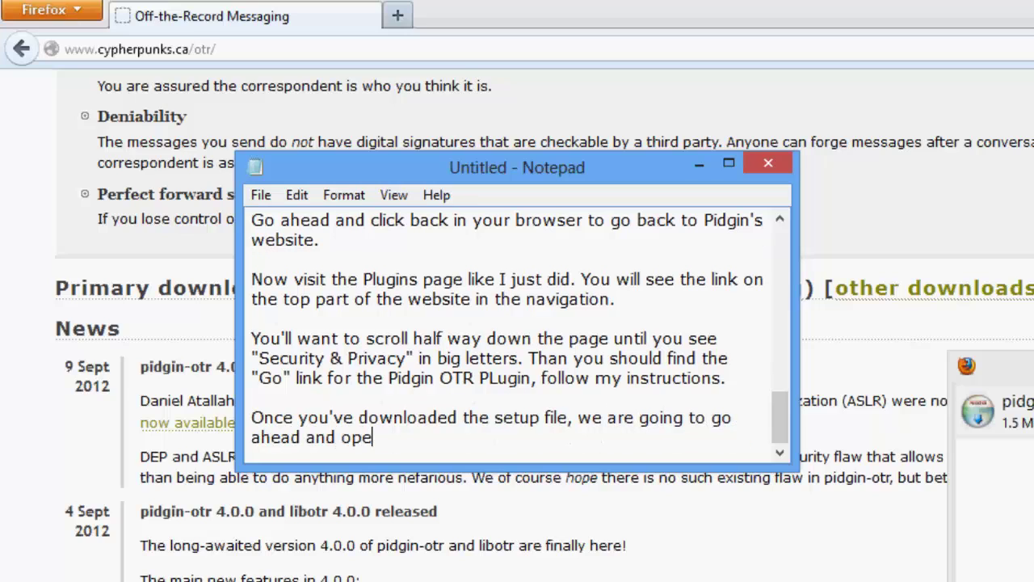
text(n it k?)
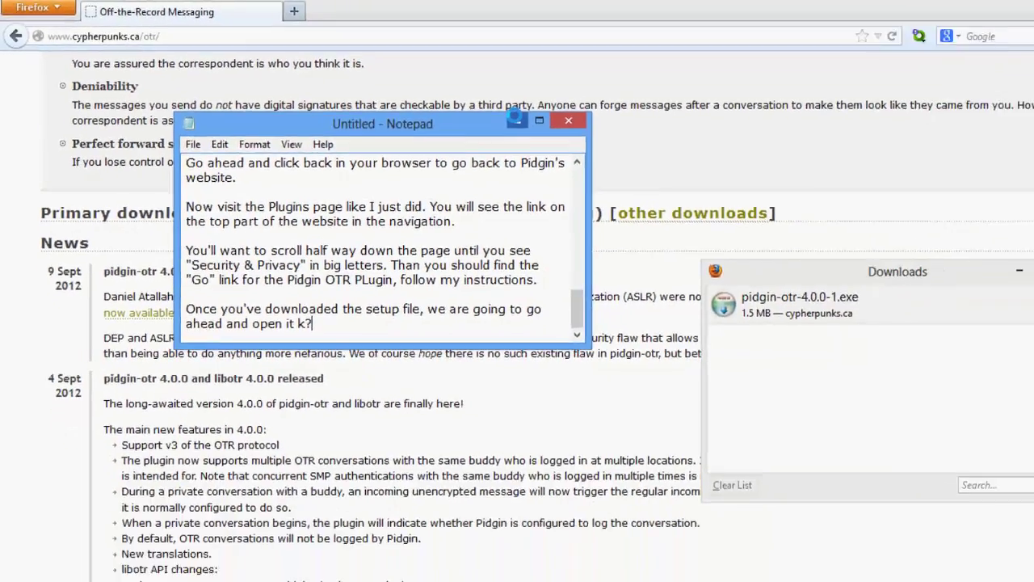
click(700, 164)
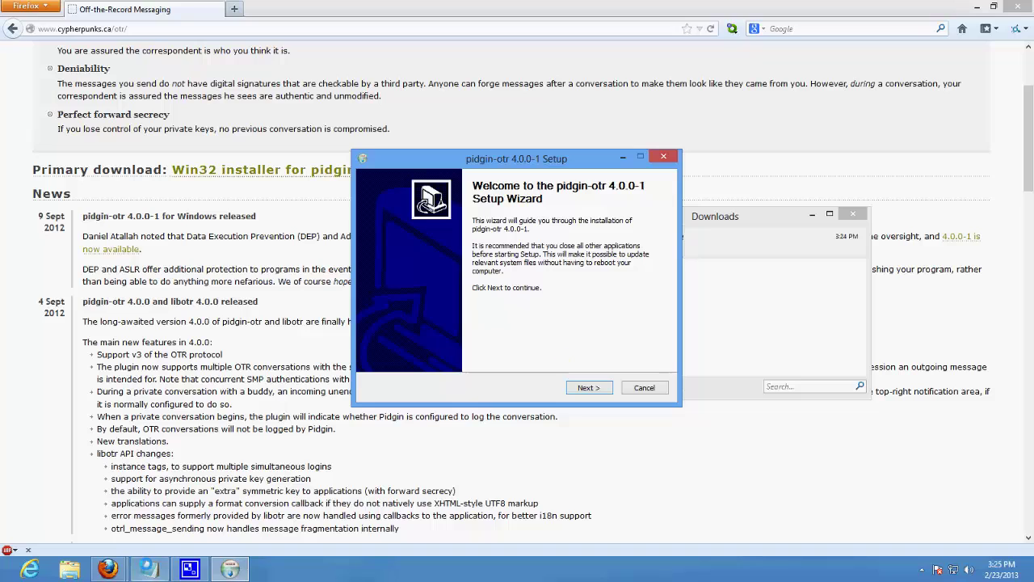
Switch to Notepad and add a new paragraph reading "Now follow my instructions.".
key(alt+Tab)
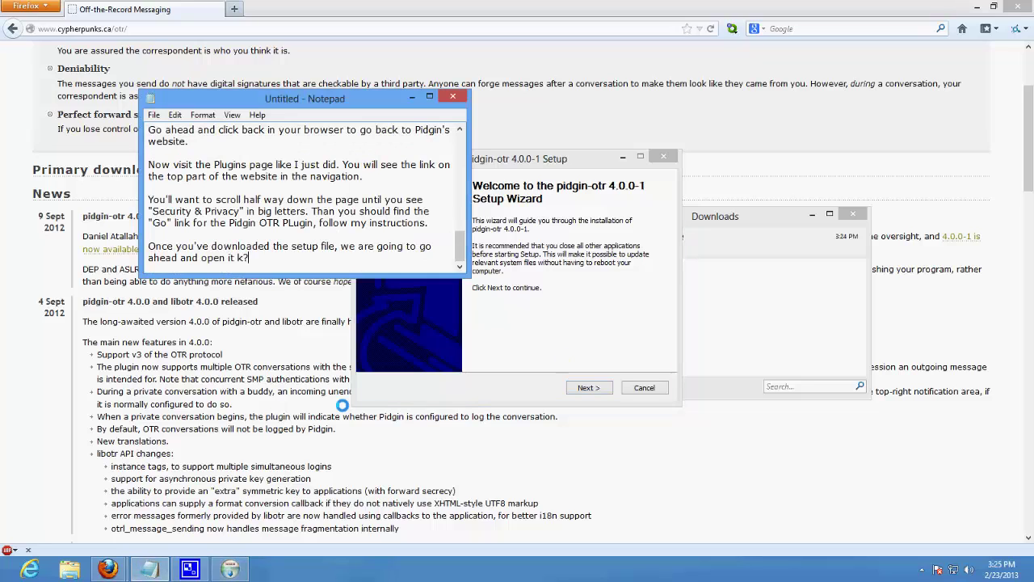
key(Return)
key(Return)
text(Now follow my ins)
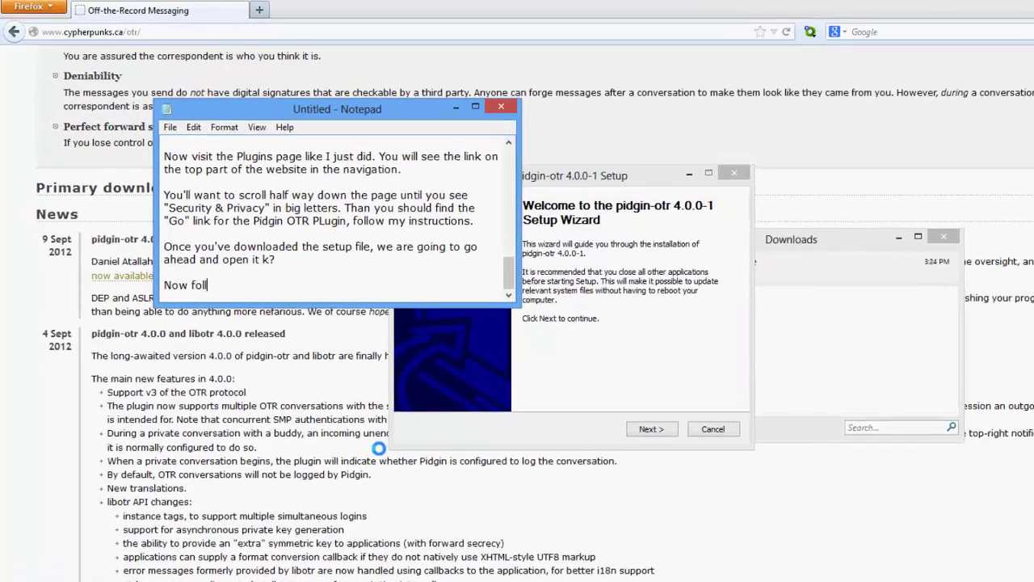
text(tru)
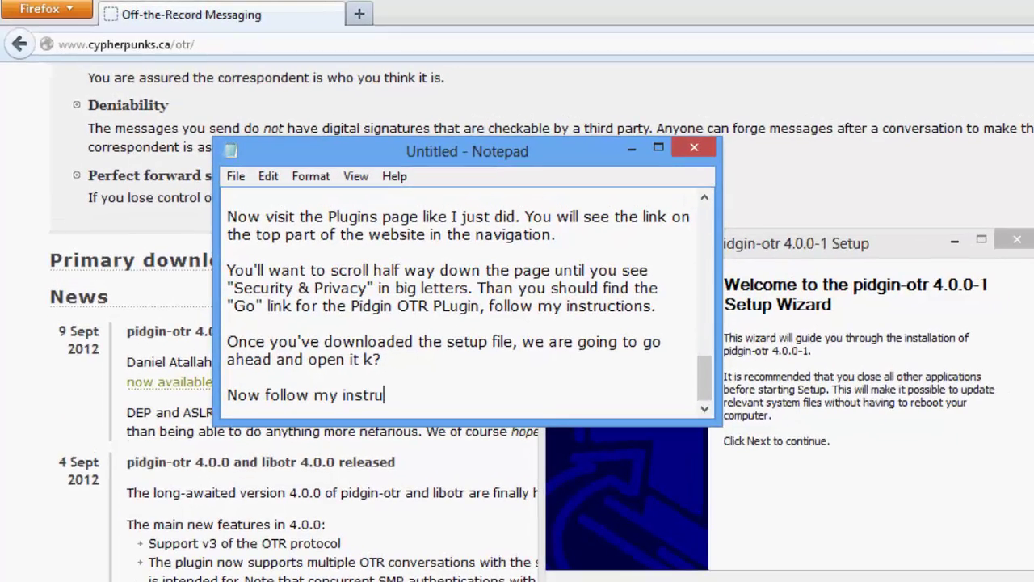
text(ctions)
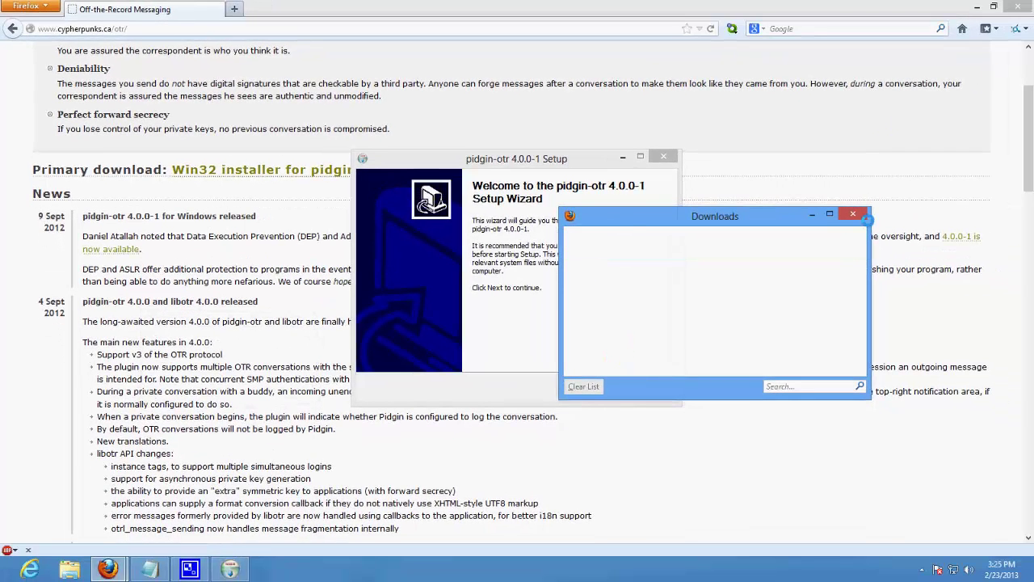
Close the Downloads window and install pidgin-otr 4.0.0-1, accepting the license agreement and turning off Show Readme before finishing.
click(853, 214)
click(589, 387)
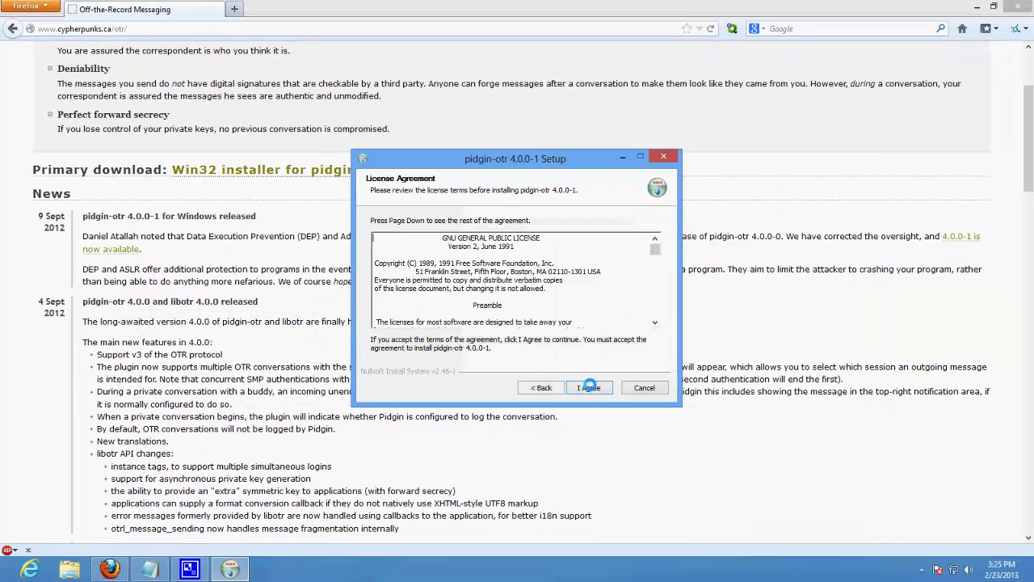
click(589, 387)
click(589, 387)
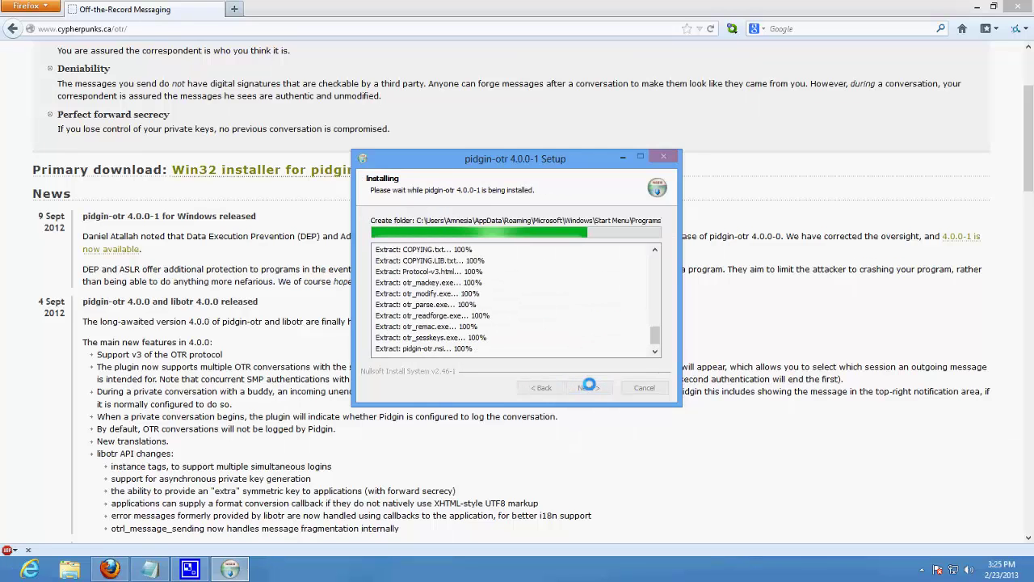
click(478, 268)
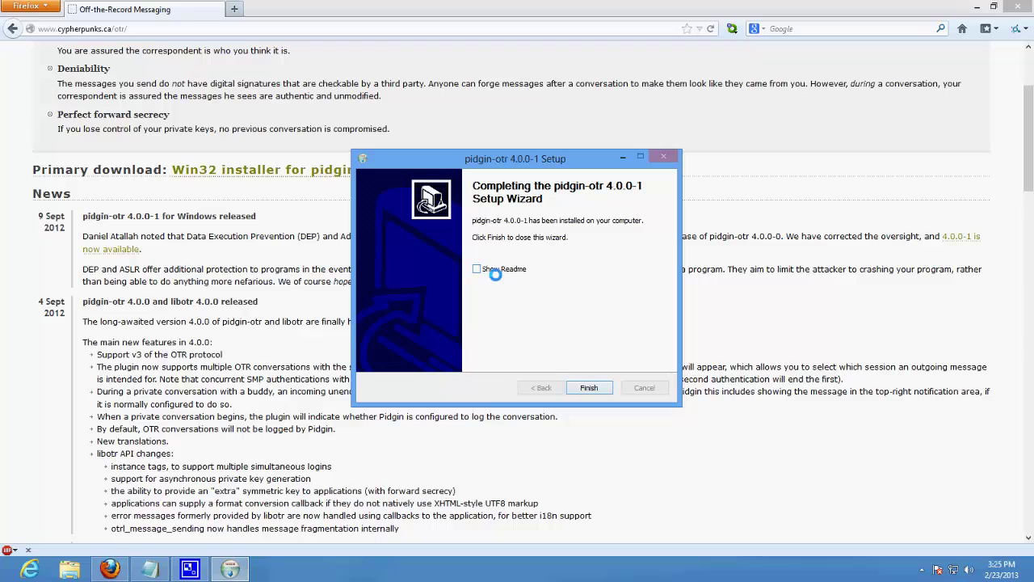
click(589, 387)
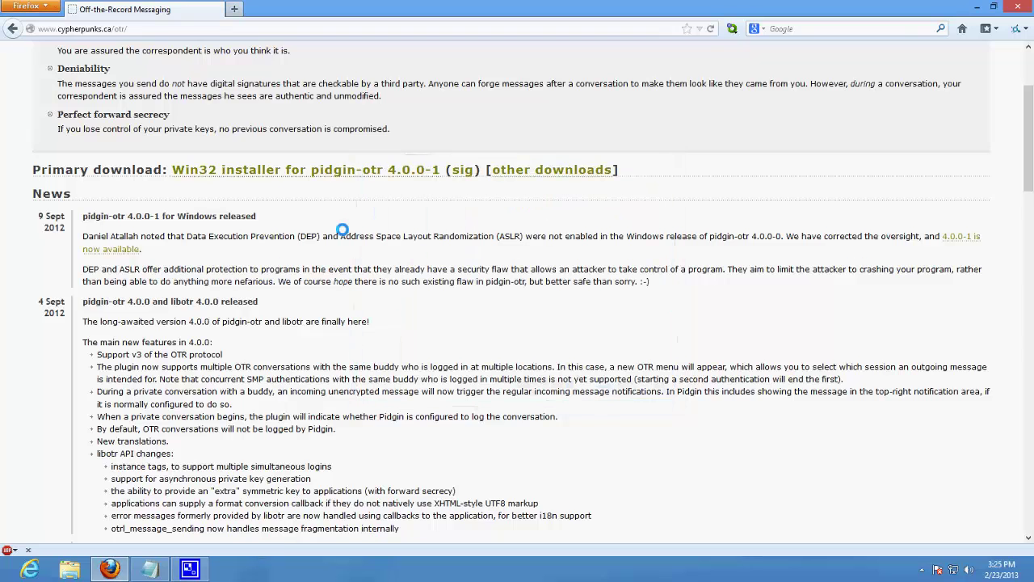
Minimize the browser and start a new Notepad paragraph with "Ok, now that we have installed OTR, let's go ahead and open up Pidgin".
click(974, 6)
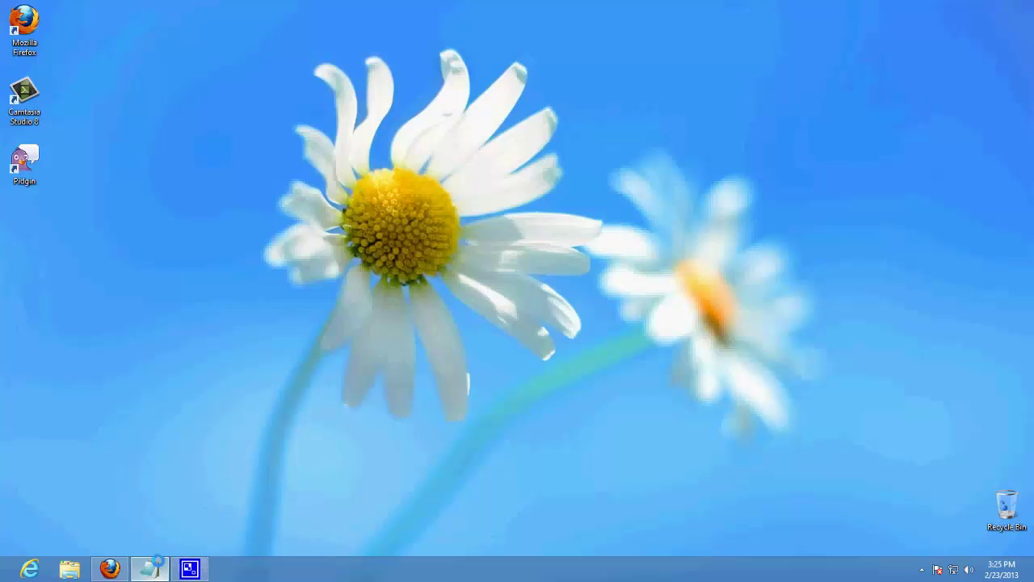
click(150, 568)
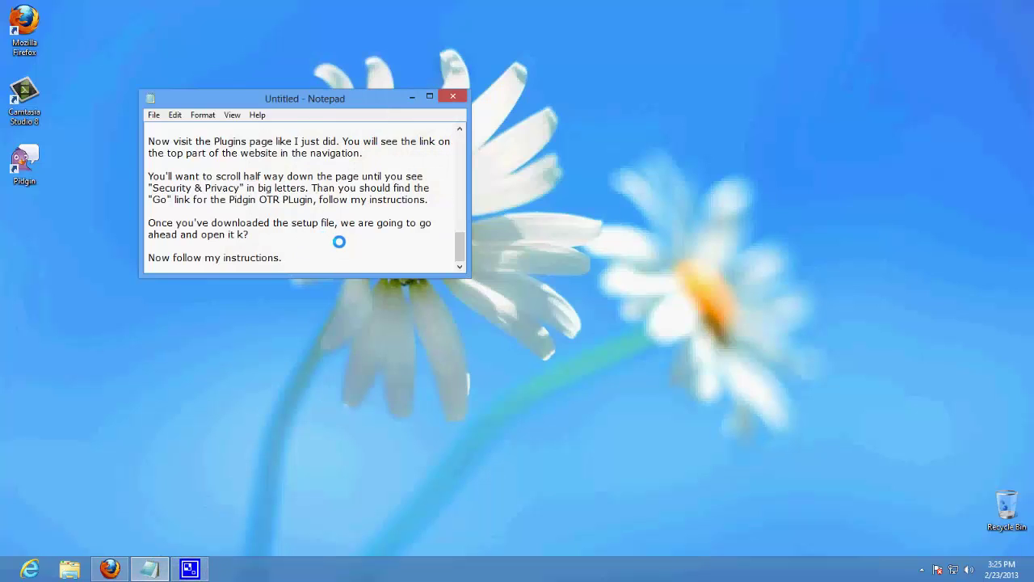
key(Return)
key(Return)
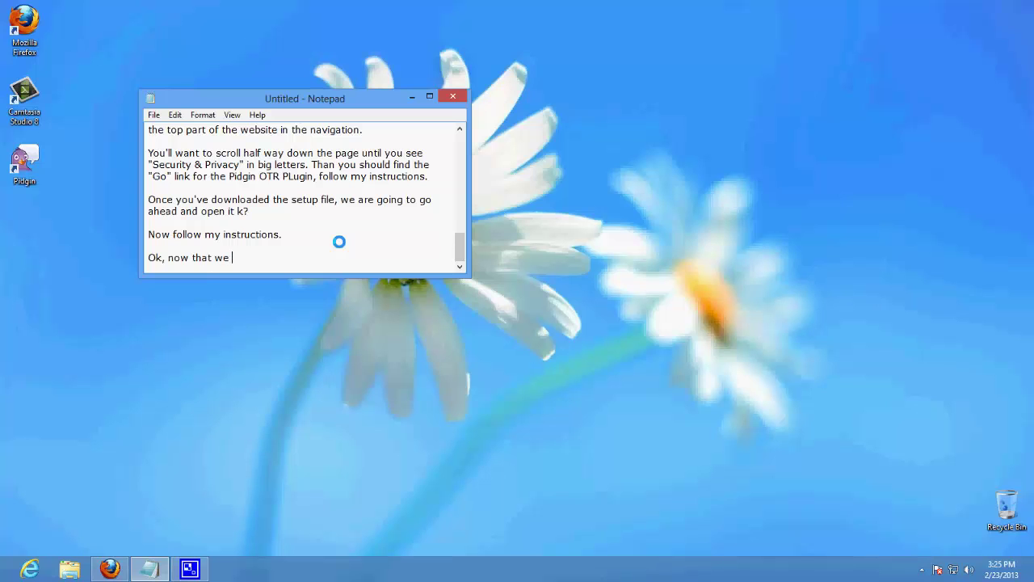
text(Ok, now that we )
text(have instal)
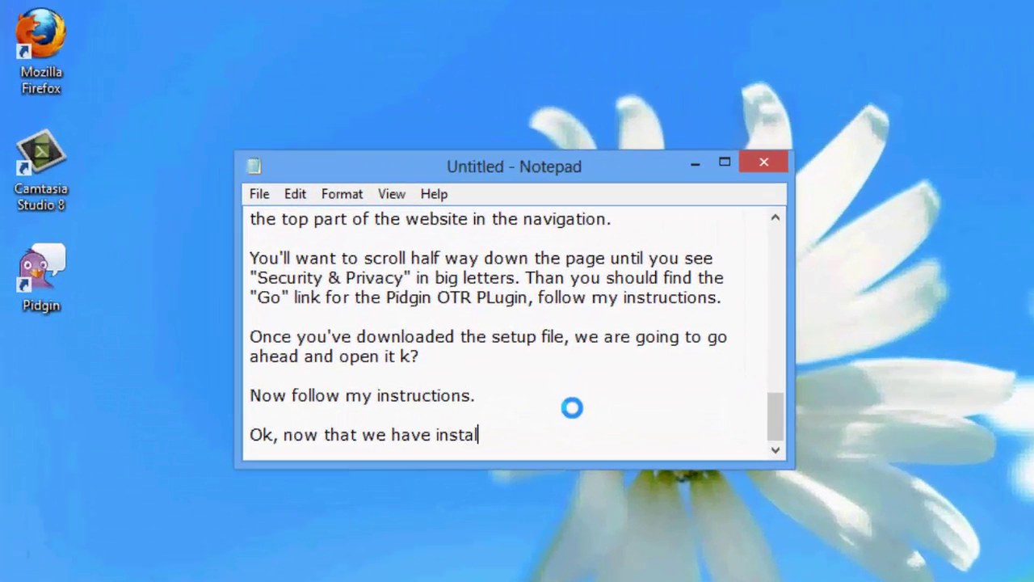
text(led OTR, l)
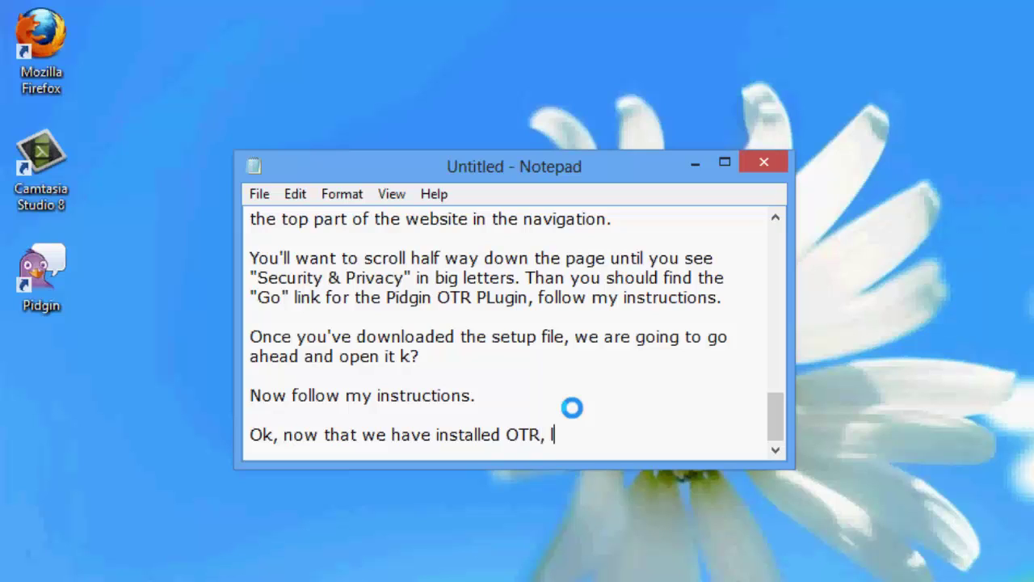
text(et's go ahead an)
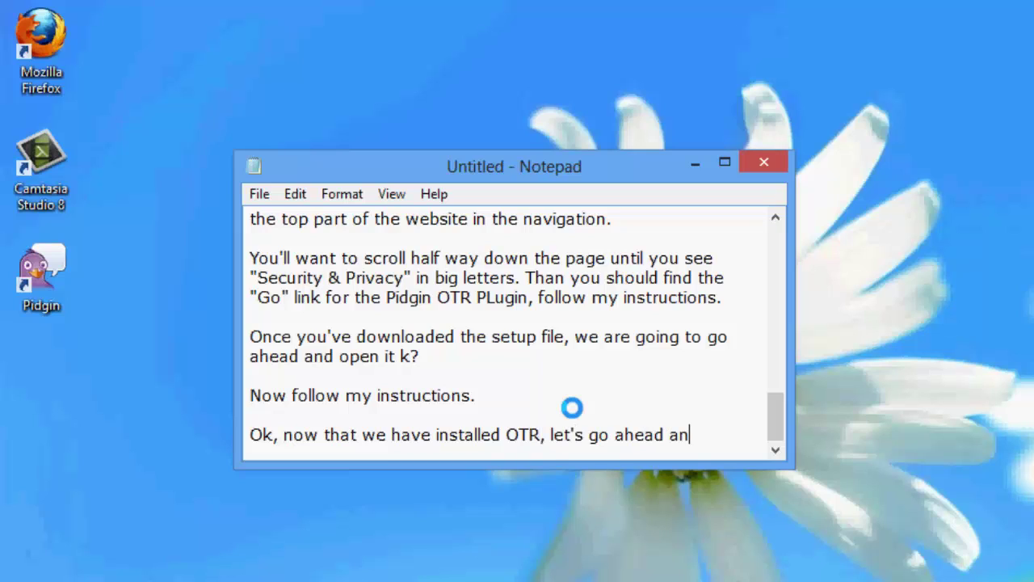
text(d open upn)
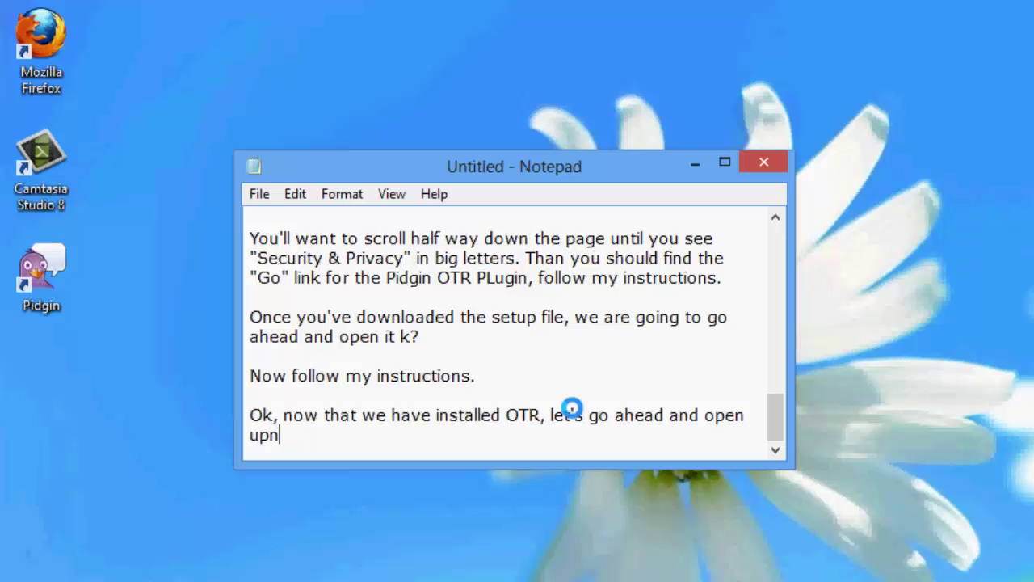
key(BackSpace)
key(BackSpace)
text(p Pidgin wh)
Finish the Notepad sentence with "with the desktop shortcut we had the installer place on our desktop.".
key(BackSpace)
text(ithb the)
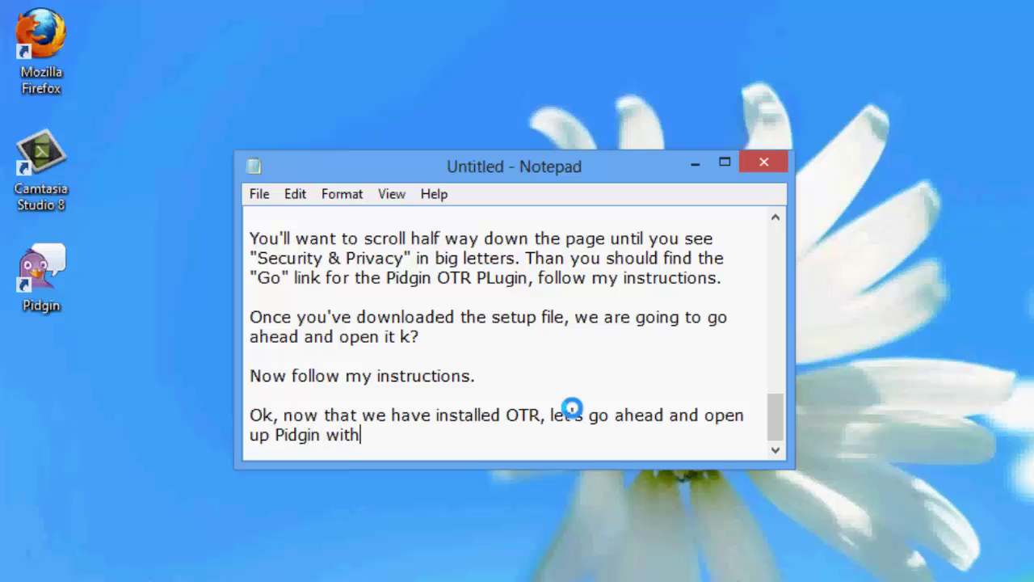
key(BackSpace)
key(BackSpace)
key(BackSpace)
key(BackSpace)
key(BackSpace)
text(the desktop short)
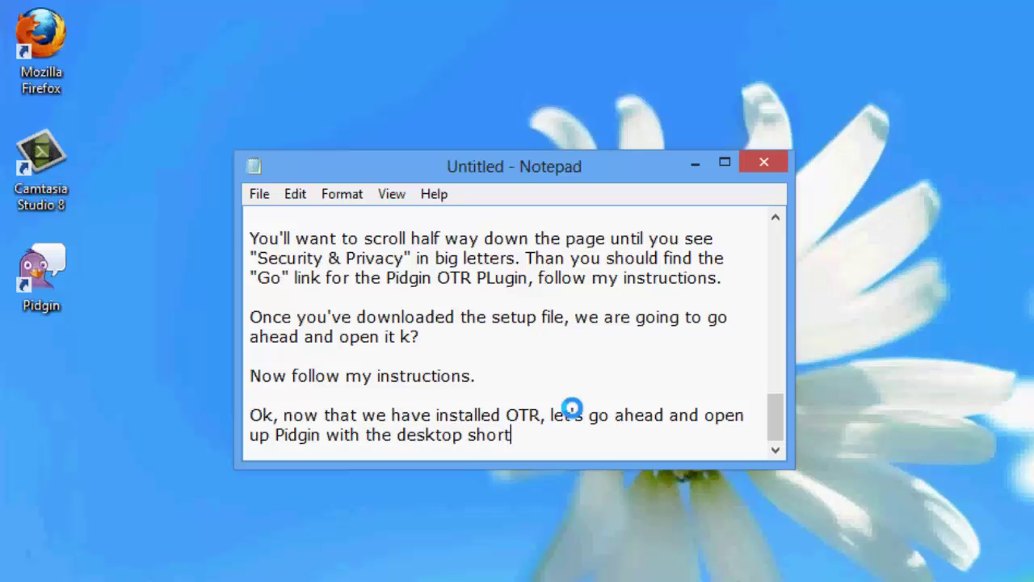
text(cut we had it)
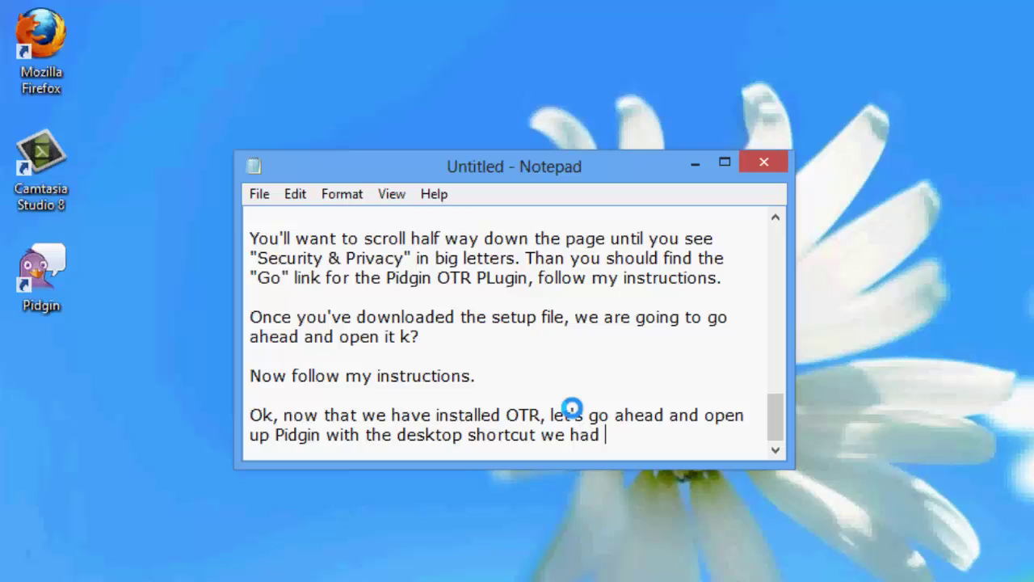
key(BackSpace)
key(BackSpace)
text(the inst)
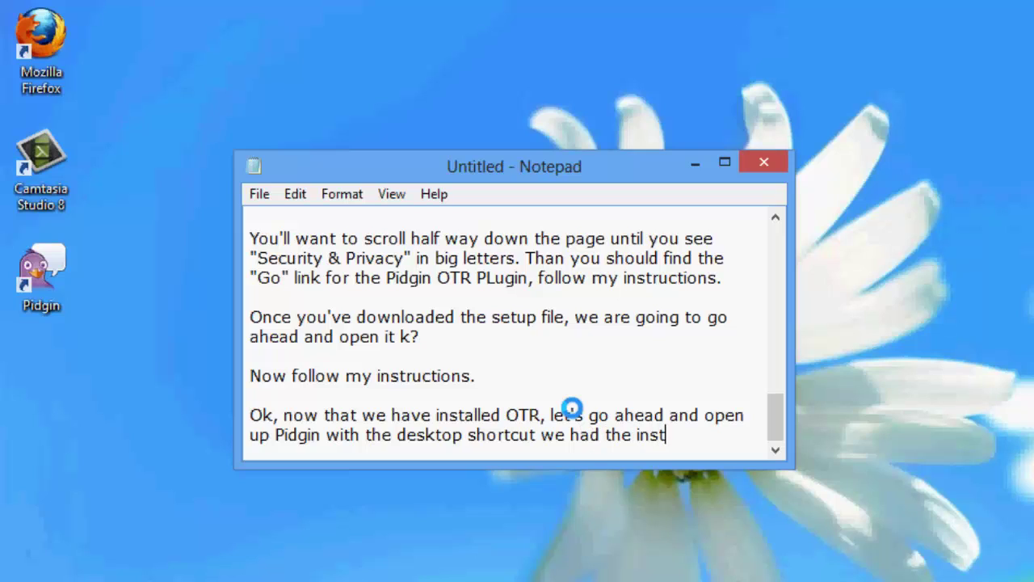
text(aller place )
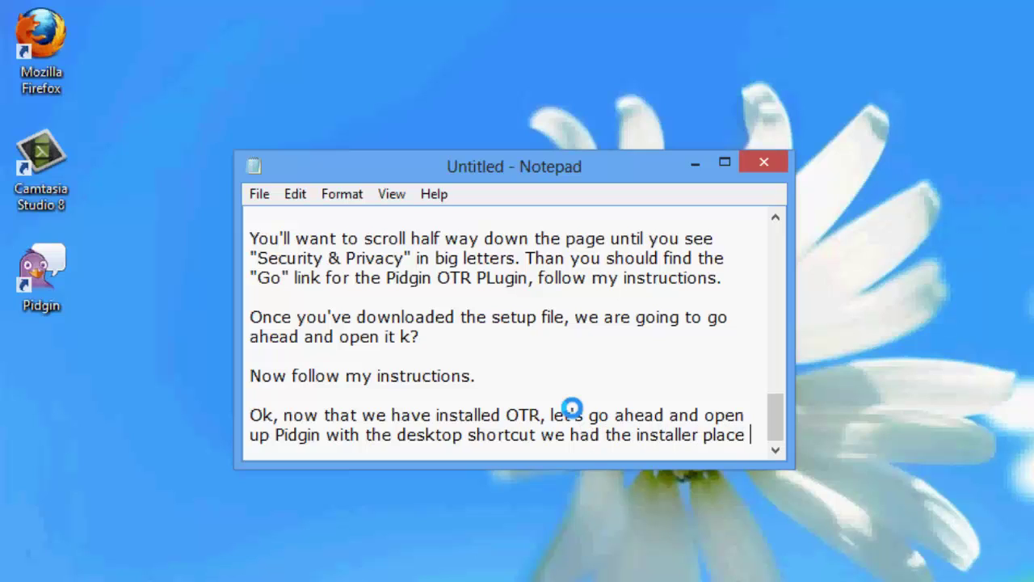
text(on our de)
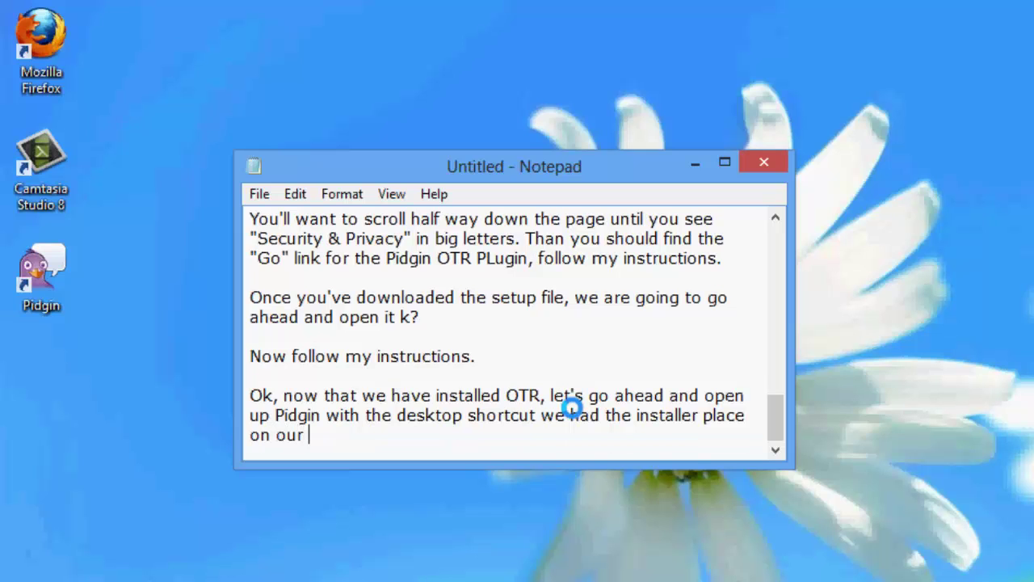
text(sktop.)
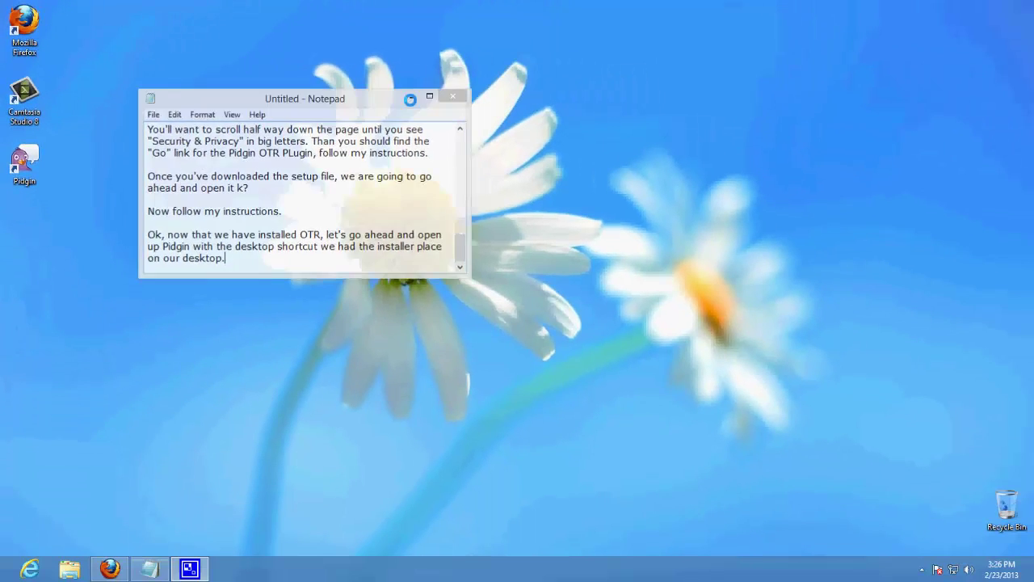
Minimize the Notepad notes and launch Pidgin from its desktop shortcut.
click(504, 120)
double_click(24, 164)
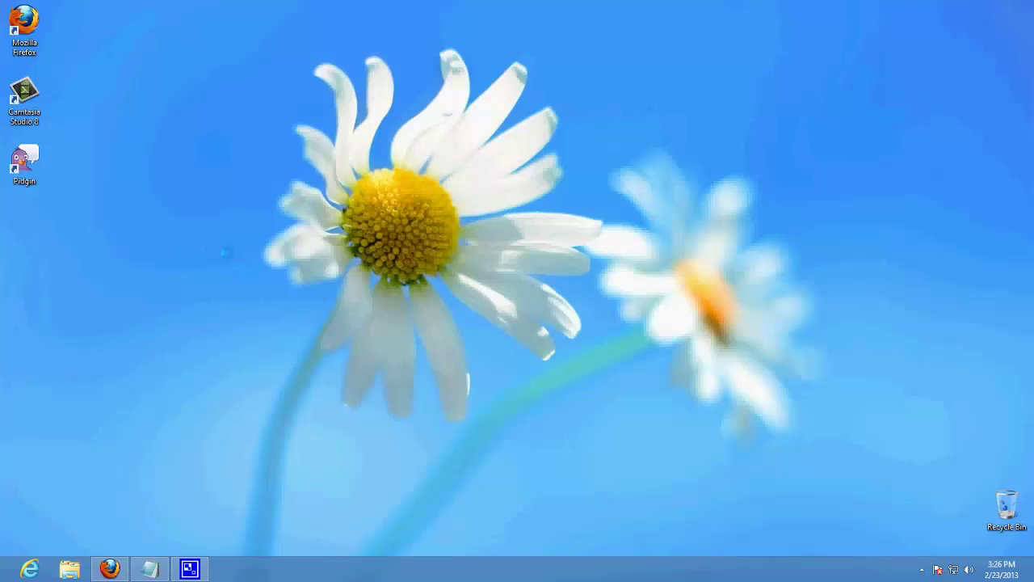
Switch to Notepad and start a new paragraph with "Ok, you'll notice it is asking us to add an account, but since".
click(151, 569)
key(Return)
key(Return)
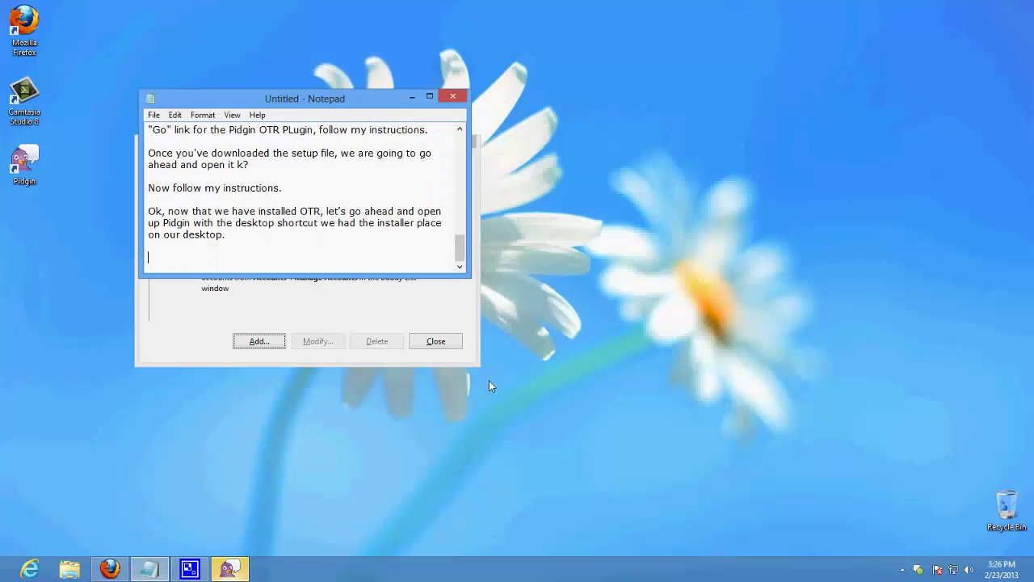
text(Ok, you'lkl )
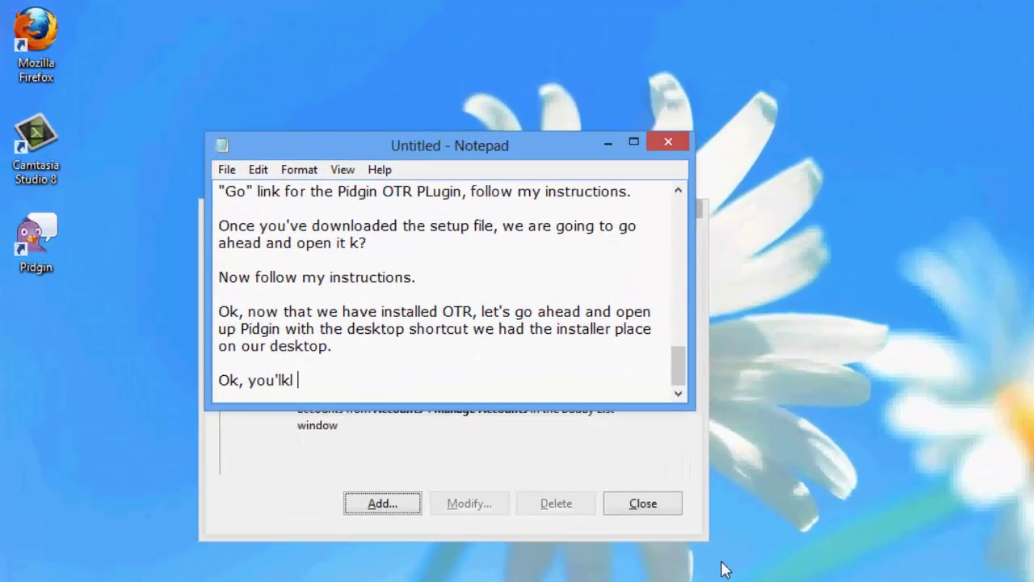
key(BackSpace)
key(BackSpace)
key(BackSpace)
text(l notice it is a)
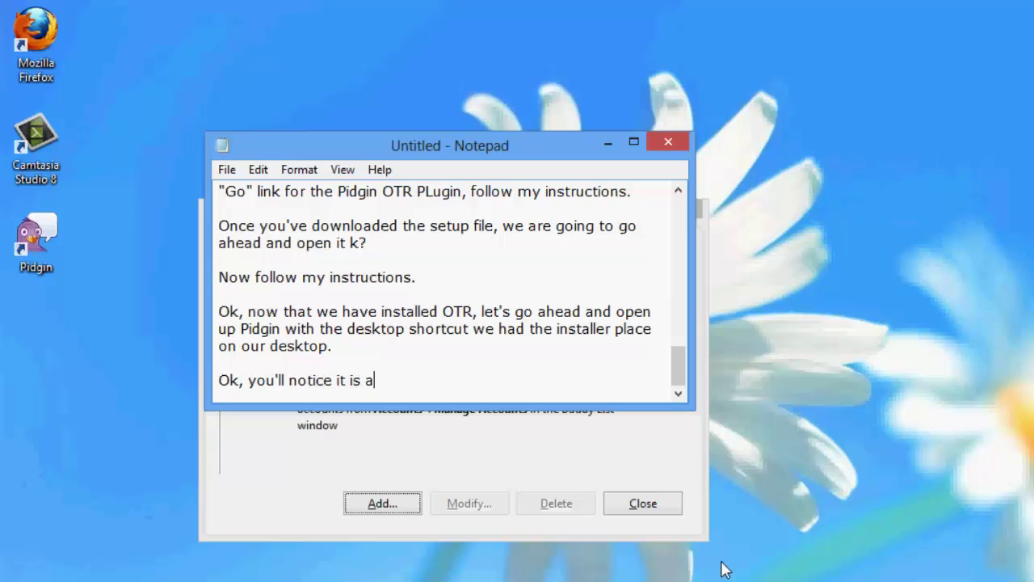
text(sking us to add an ac)
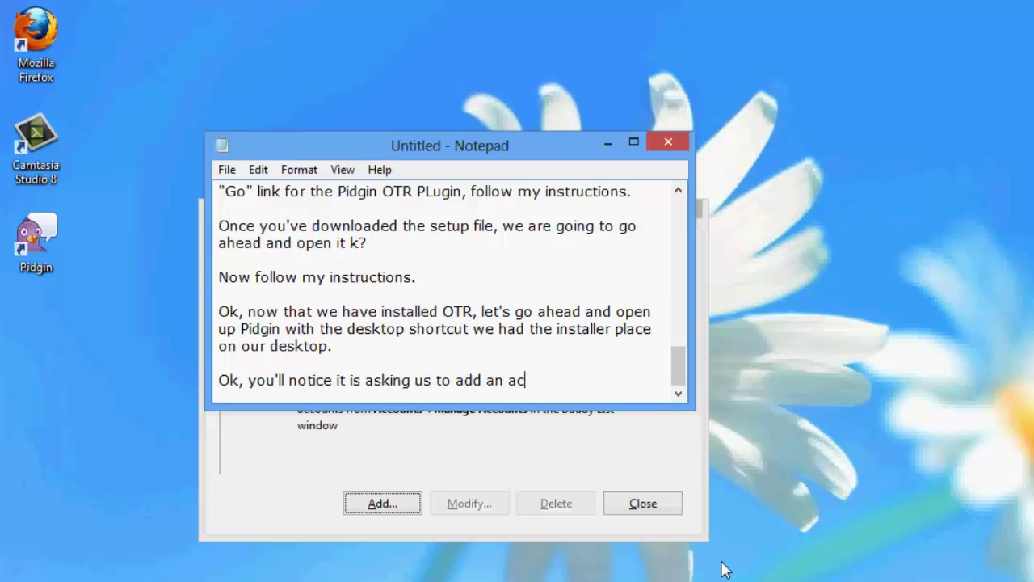
text(count, but since)
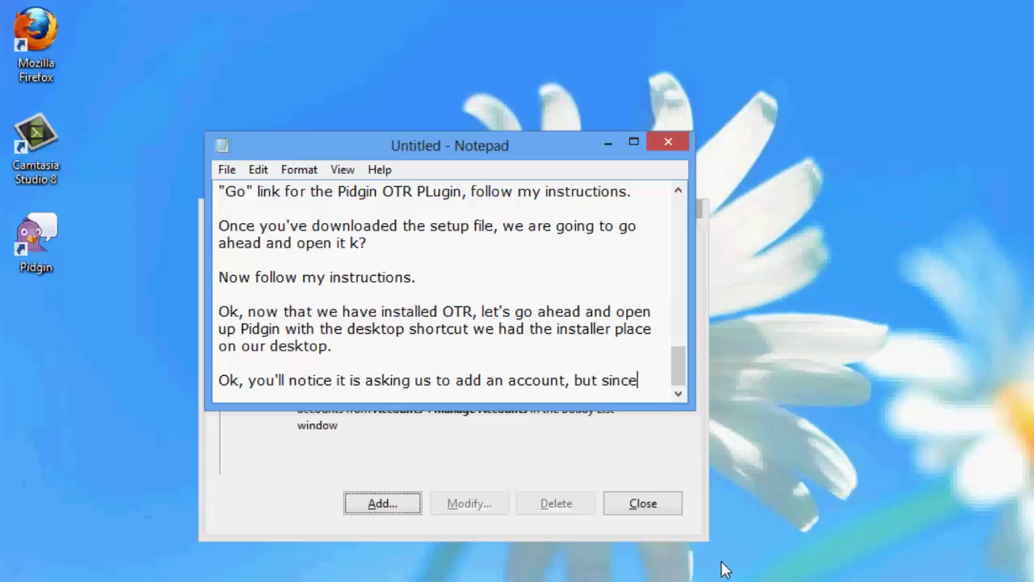
Complete the Notepad sentence with "this video has already been pretty long, I am not going to do this.".
text( this video ius)
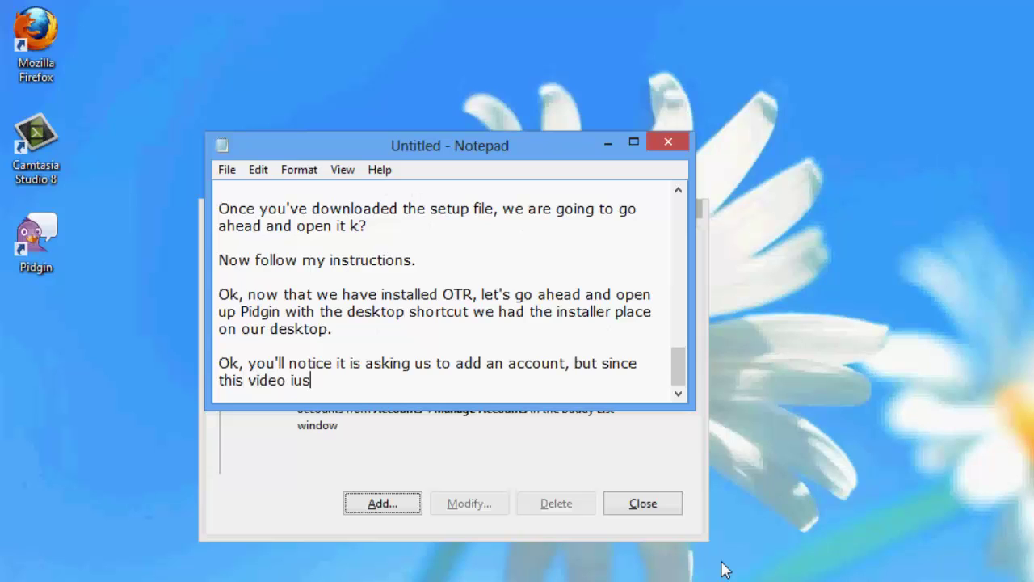
key(BackSpace)
key(BackSpace)
key(BackSpace)
text(has already been pr)
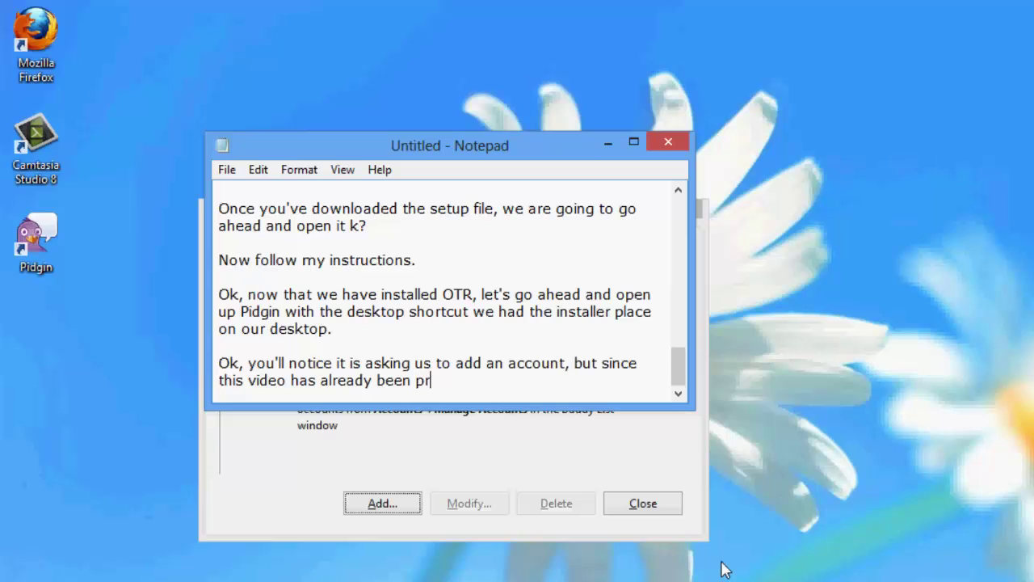
text(etty long, I)
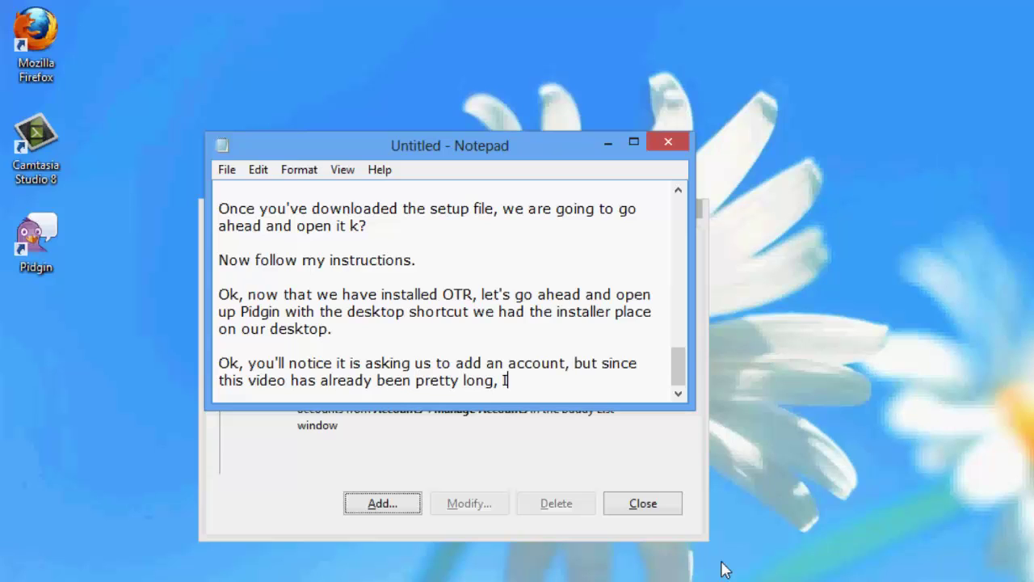
text( am not going t)
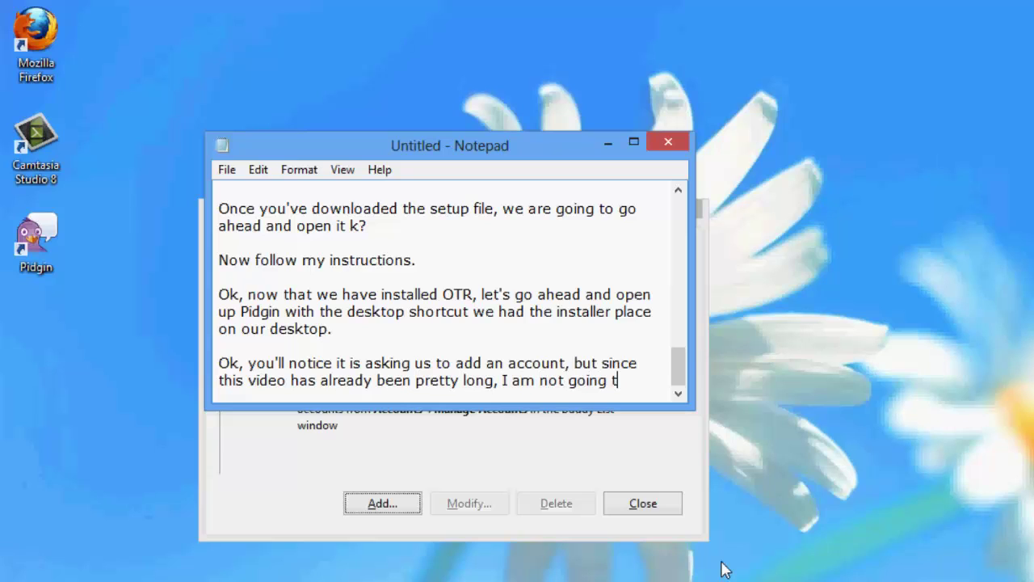
text(o do this.)
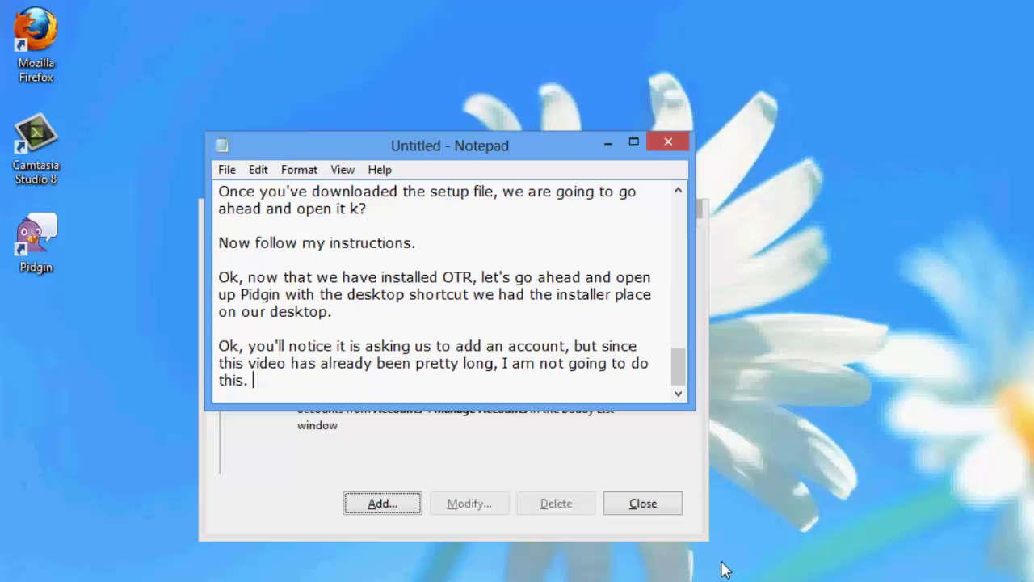
Add the sentence "However, we will still be setting up all our settings, follow my instructions after adding an account if you wish.".
text( However)
key(BackSpace)
key(BackSpace)
key(BackSpace)
key(BackSpace)
key(BackSpace)
key(BackSpace)
text(owever, )
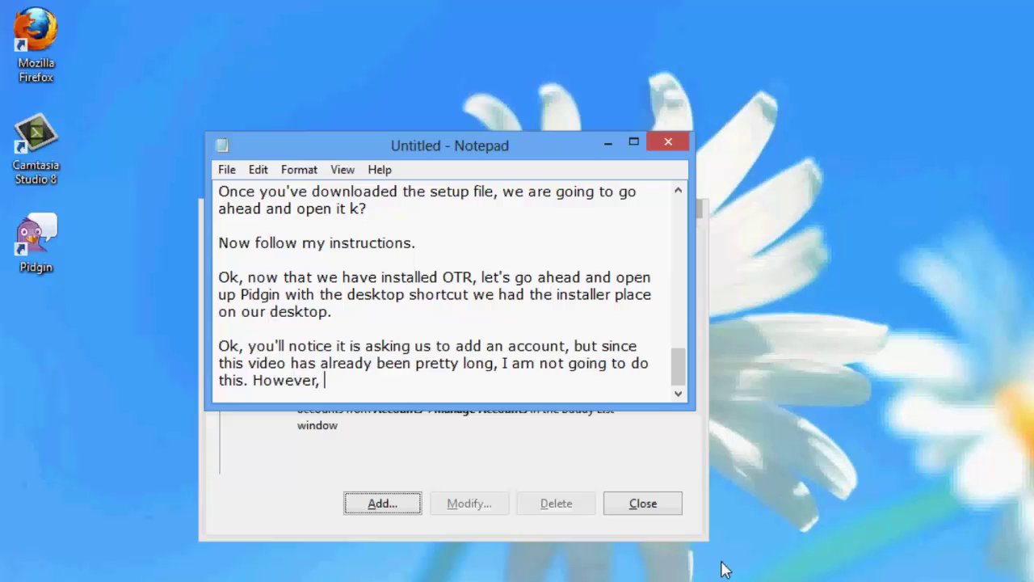
text(we will stil)
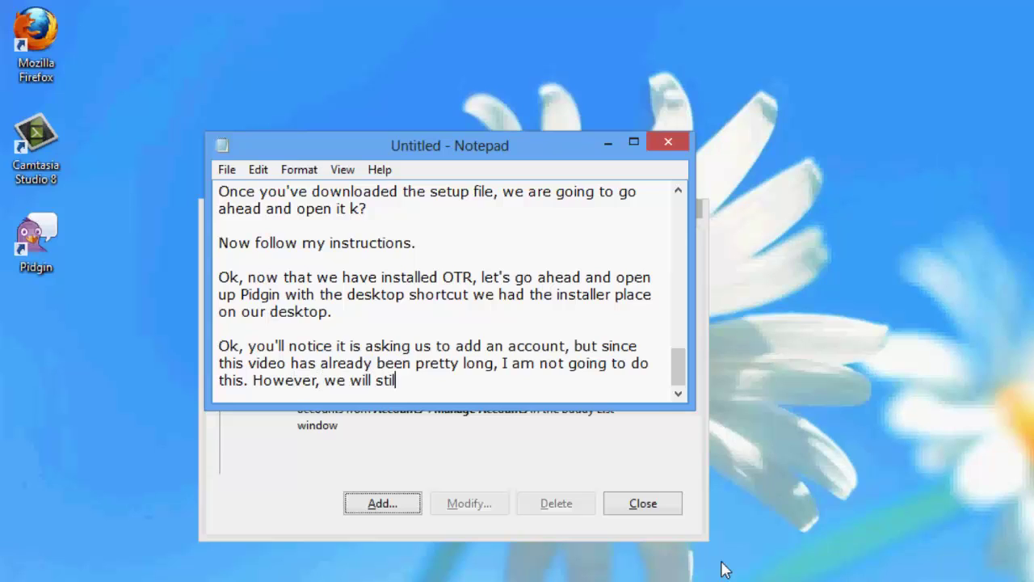
text(l be setting )
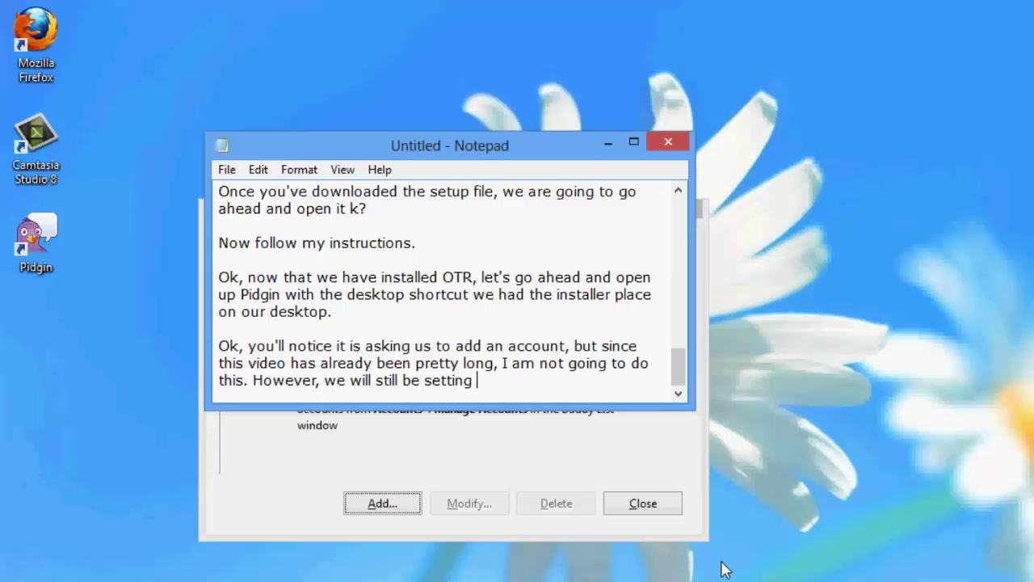
text(up all our settings, fol)
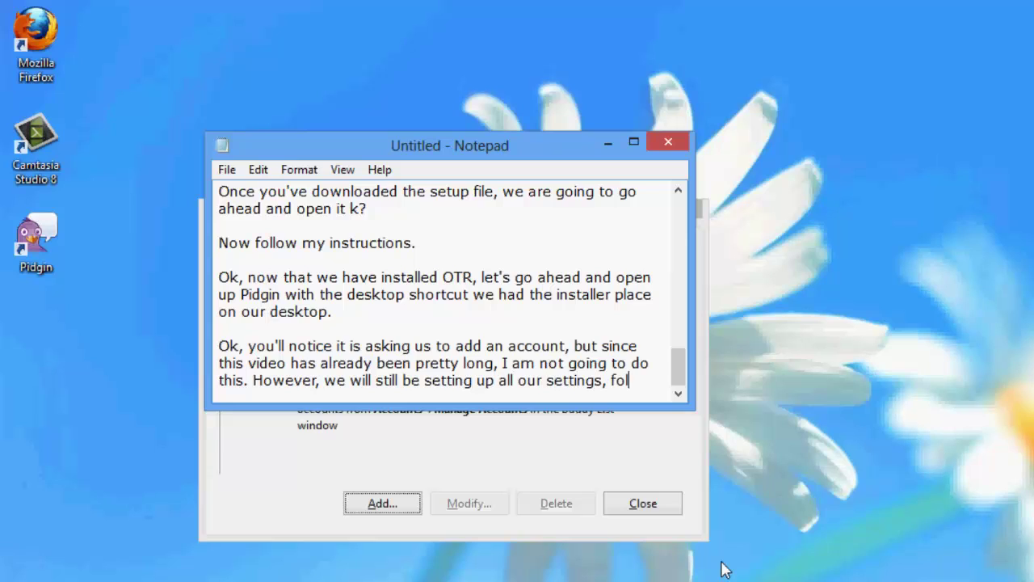
text(low mt)
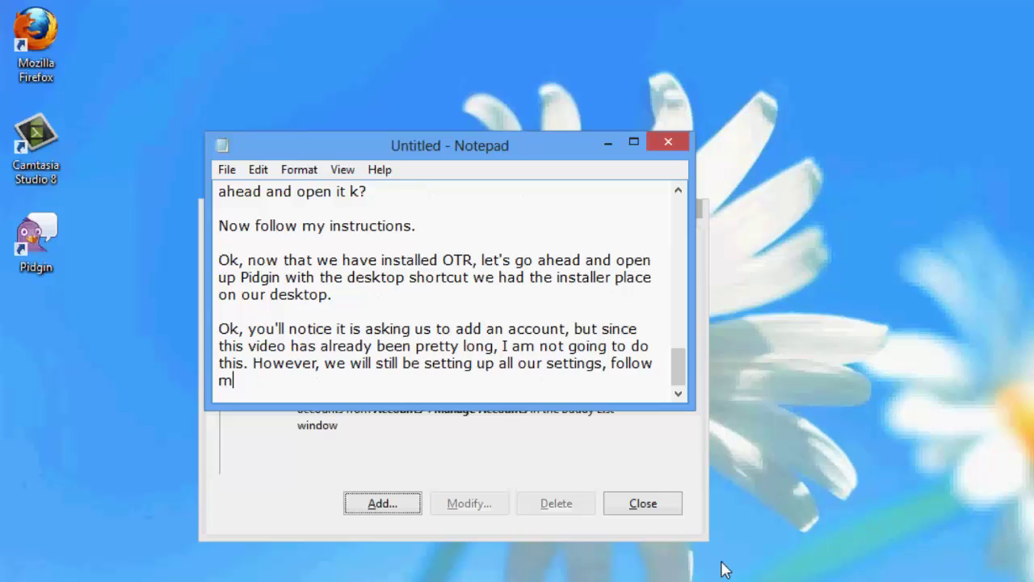
text( instructio)
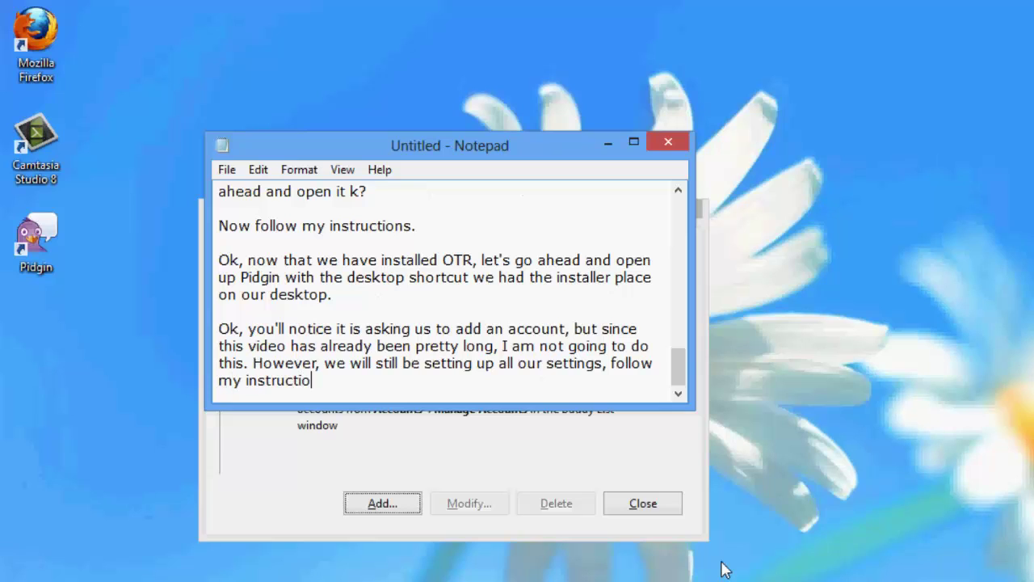
text(ns afer)
text( adding anb )
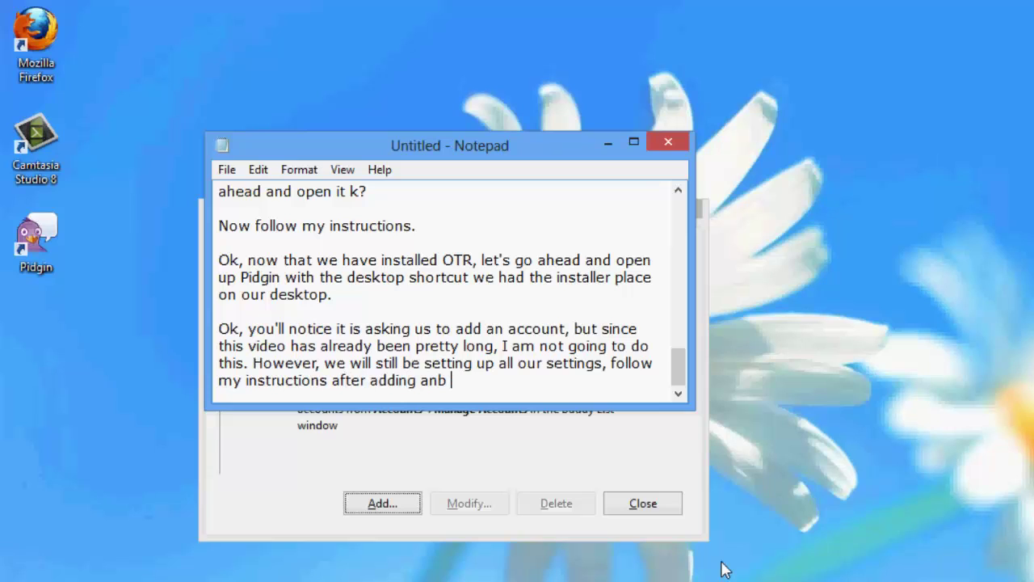
text(aaccount i)
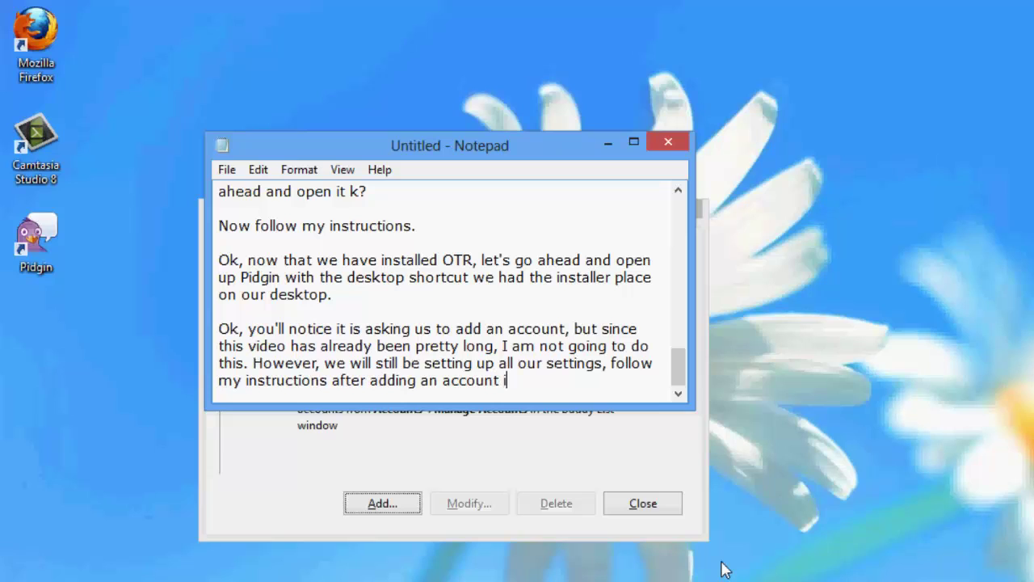
key(BackSpace)
text(if you wish.)
Minimize the Notepad notes and close Pidgin's Accounts window without adding an account.
click(611, 141)
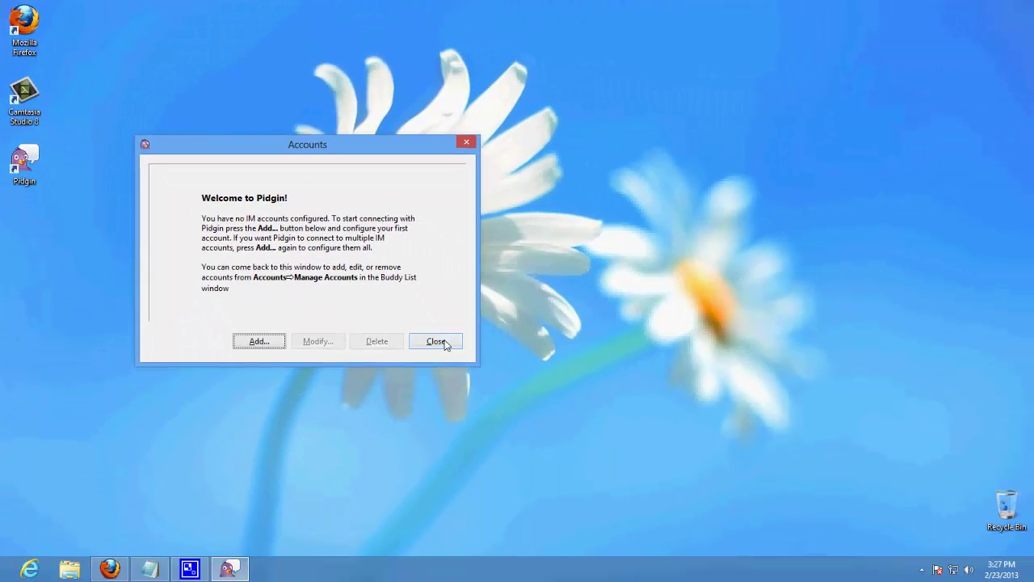
click(436, 341)
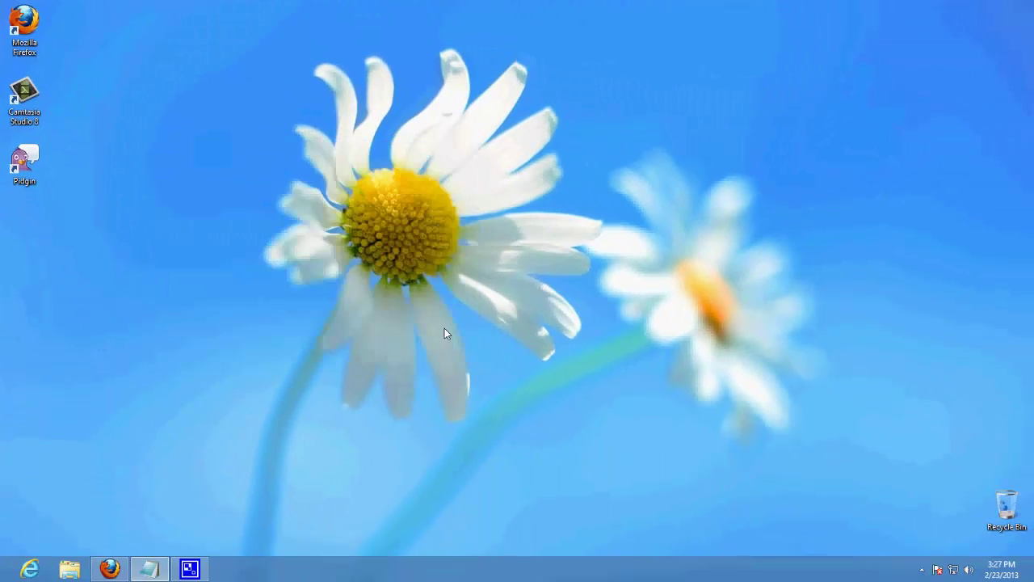
Reopen Pidgin's Buddy List and turn off logging of all chats and all instant messages in its preferences.
click(923, 570)
click(941, 505)
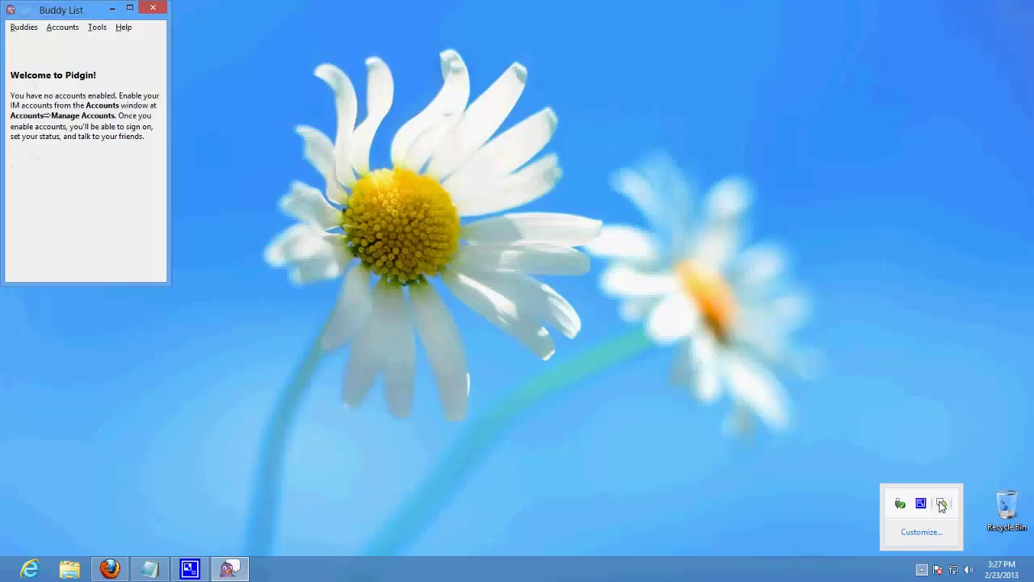
click(96, 29)
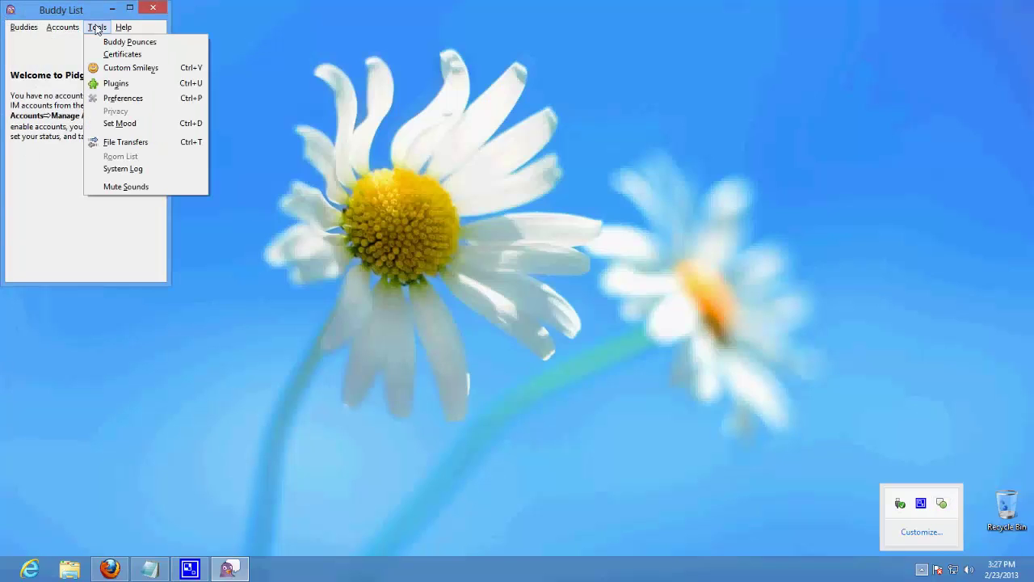
click(114, 100)
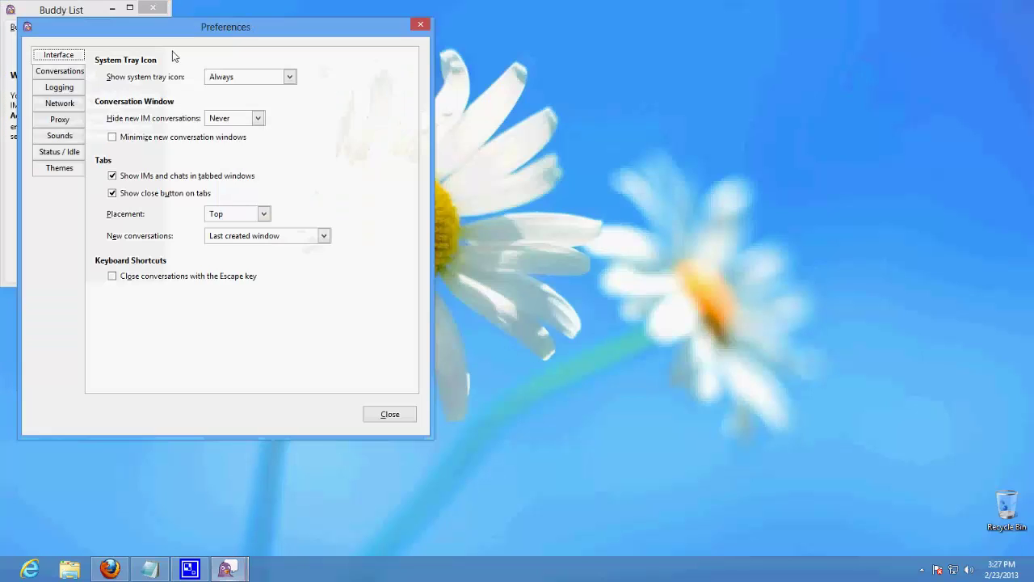
drag(196, 37, 508, 51)
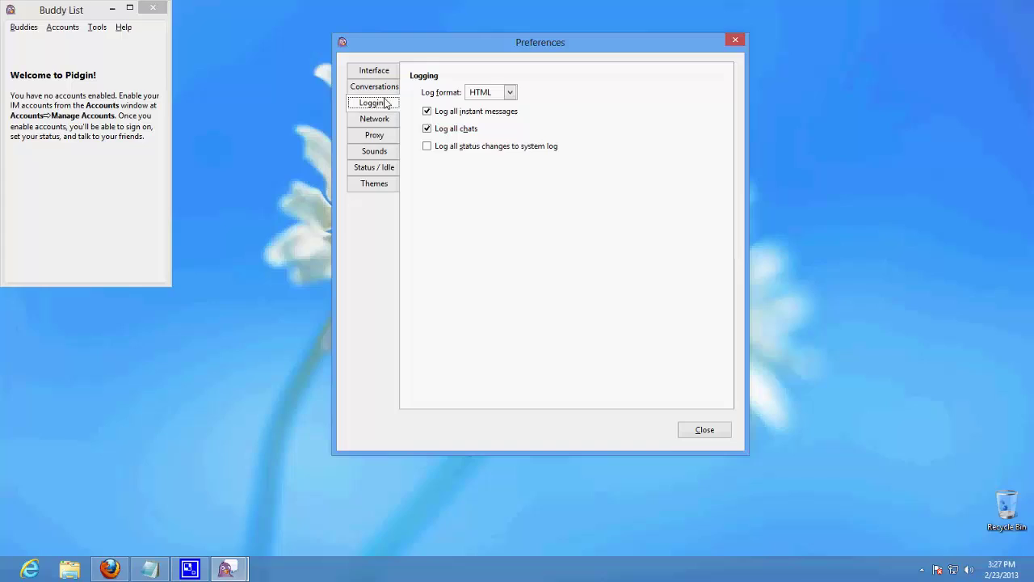
click(454, 129)
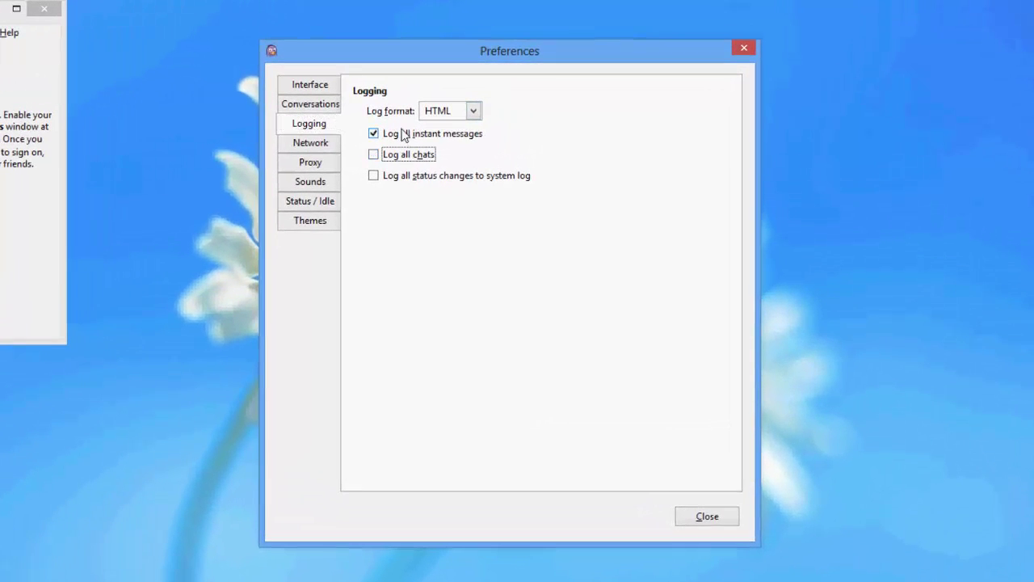
click(404, 135)
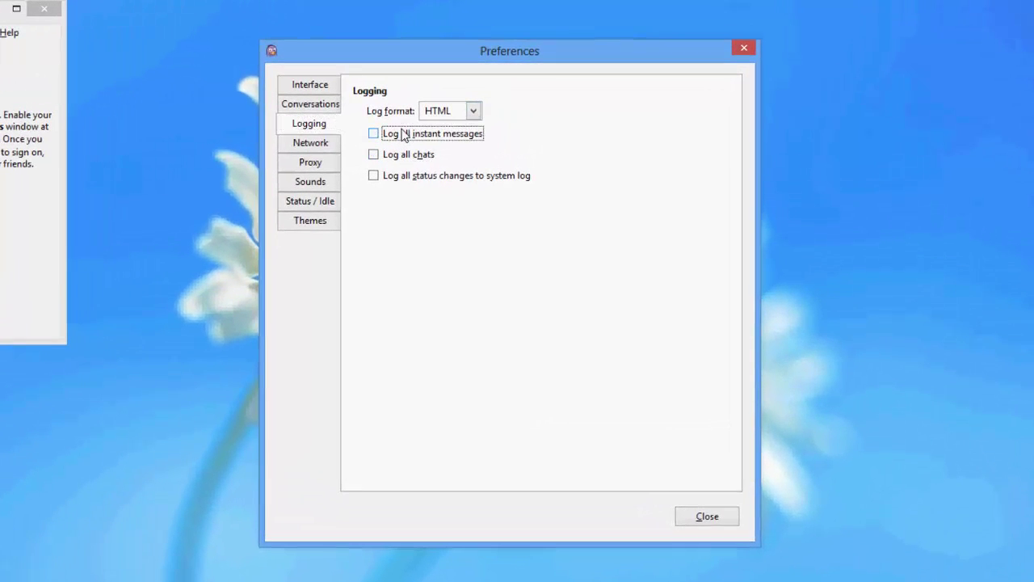
Switch to Notepad and start a new paragraph with "You'll notice in the preferences windows, under Logging, they".
click(77, 575)
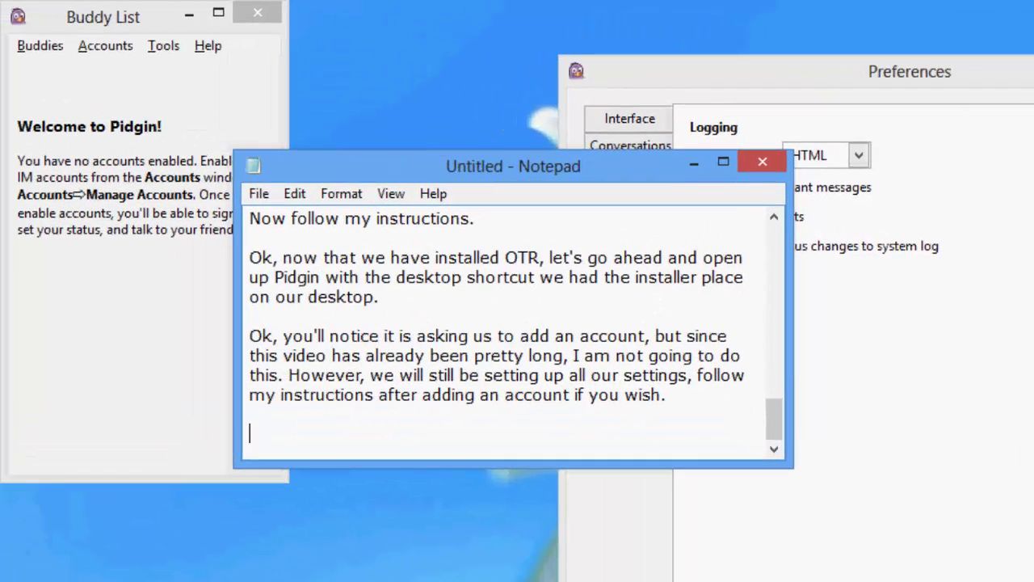
text(You'll b)
key(BackSpace)
text(notice )
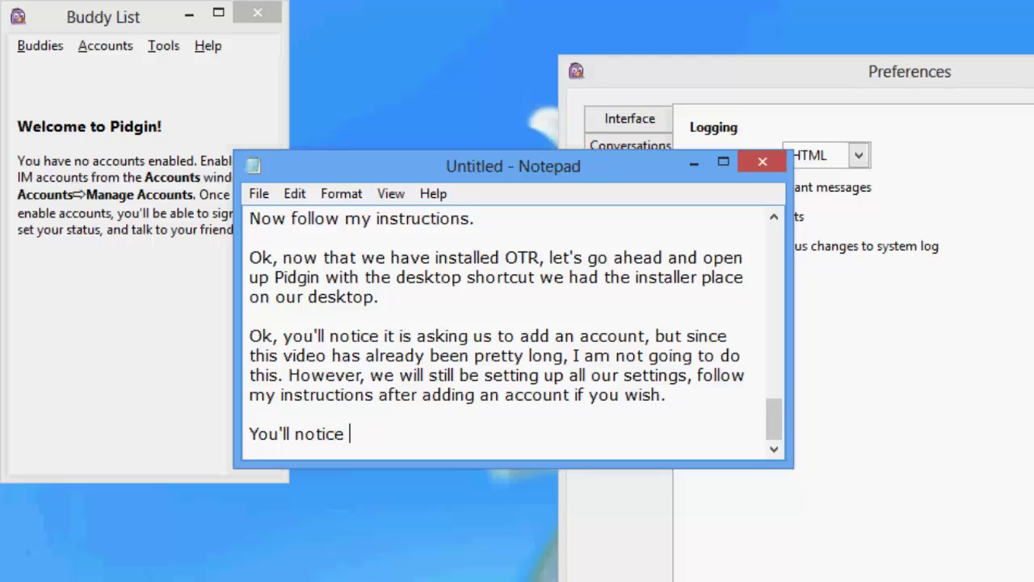
text(in the per)
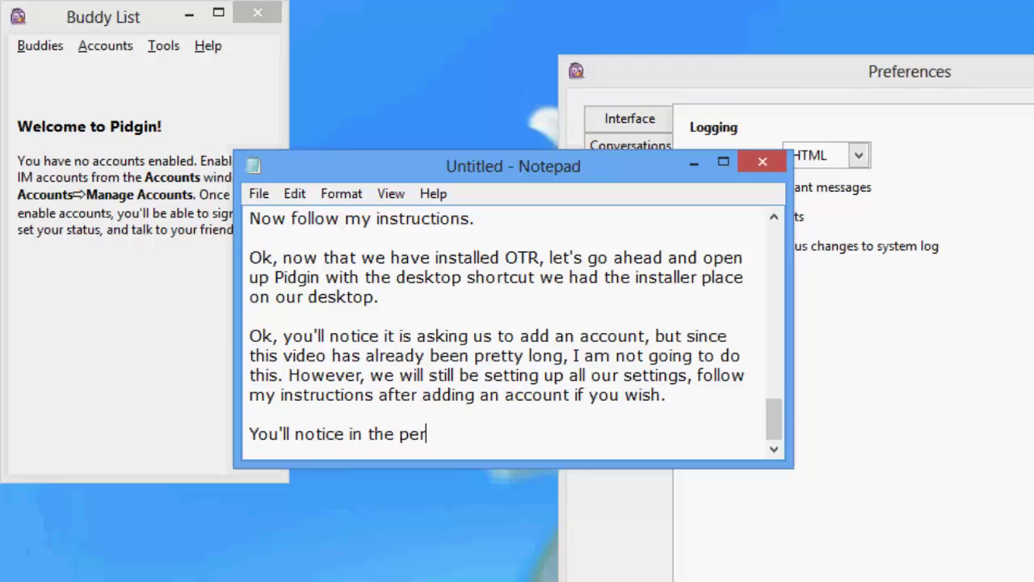
key(BackSpace)
key(BackSpace)
text(references window)
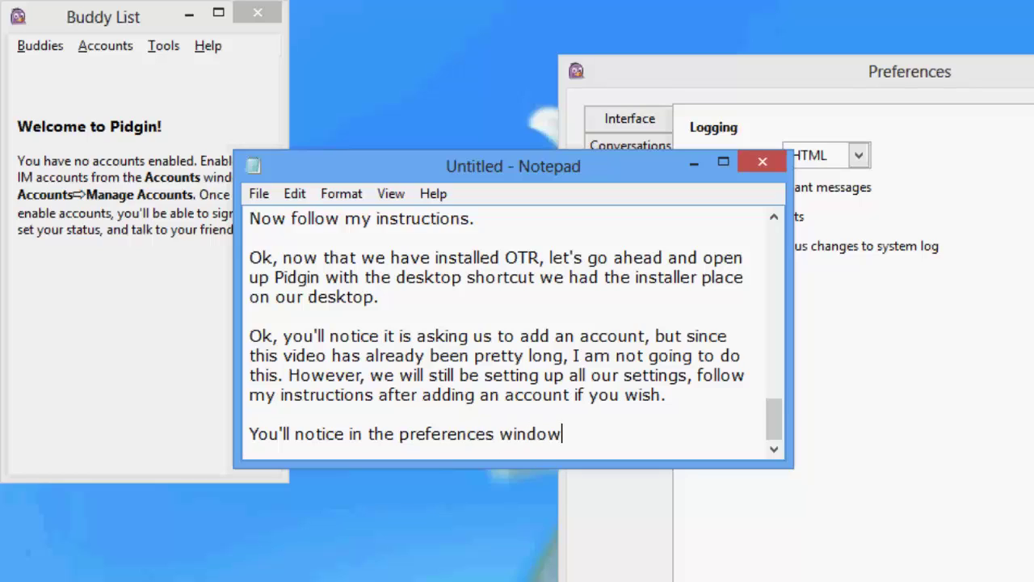
text(s, under Lo)
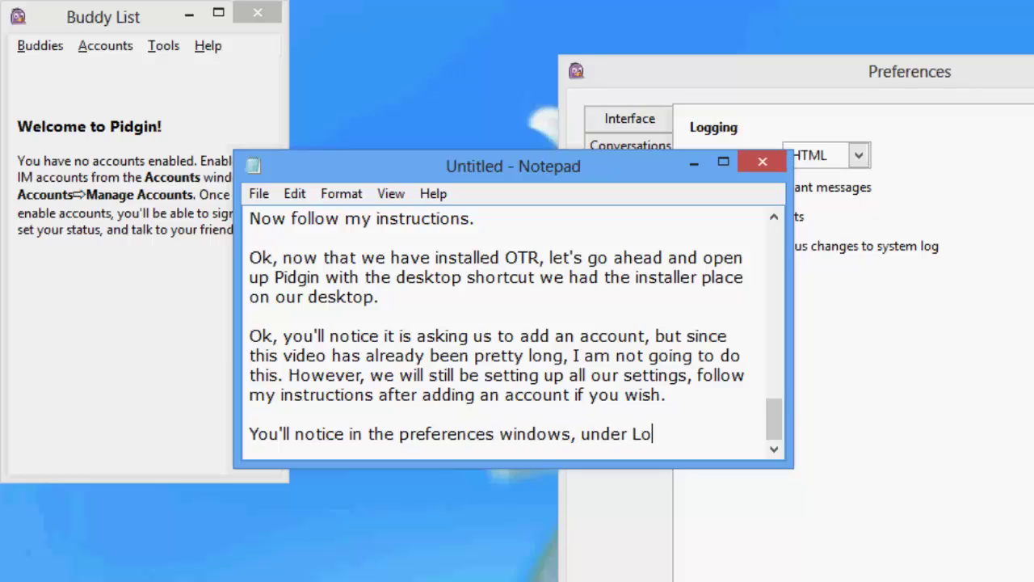
text(gginhg)
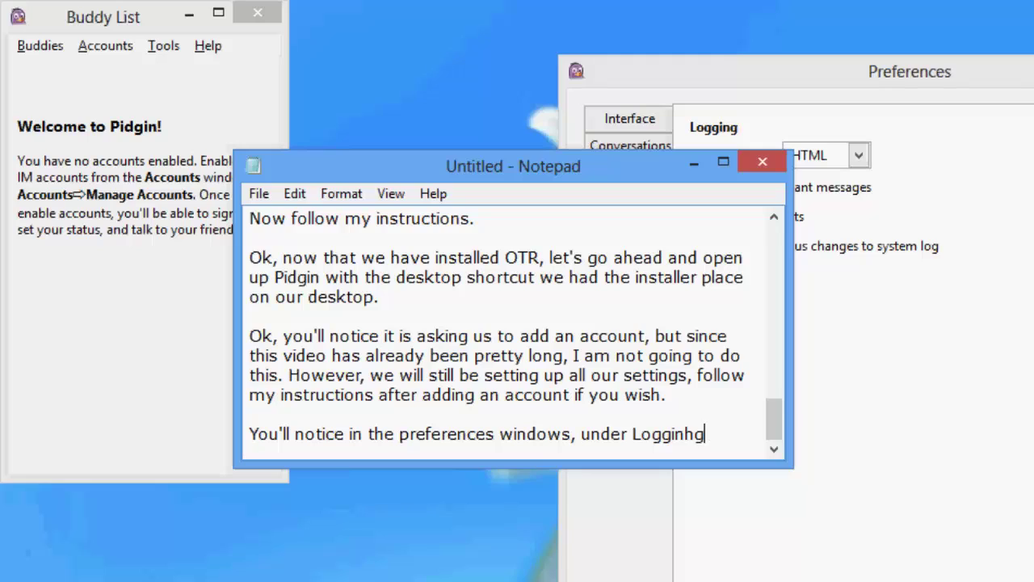
key(BackSpace)
key(BackSpace)
text(g, they a)
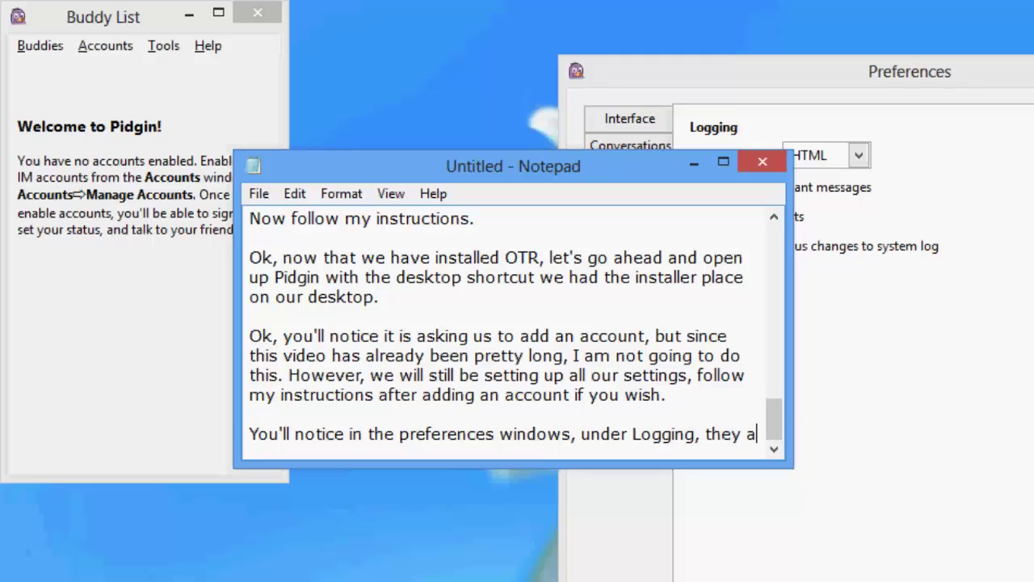
Continue the Notepad sentence with "automatically have it set to log your conversations but that is".
text(utomatically )
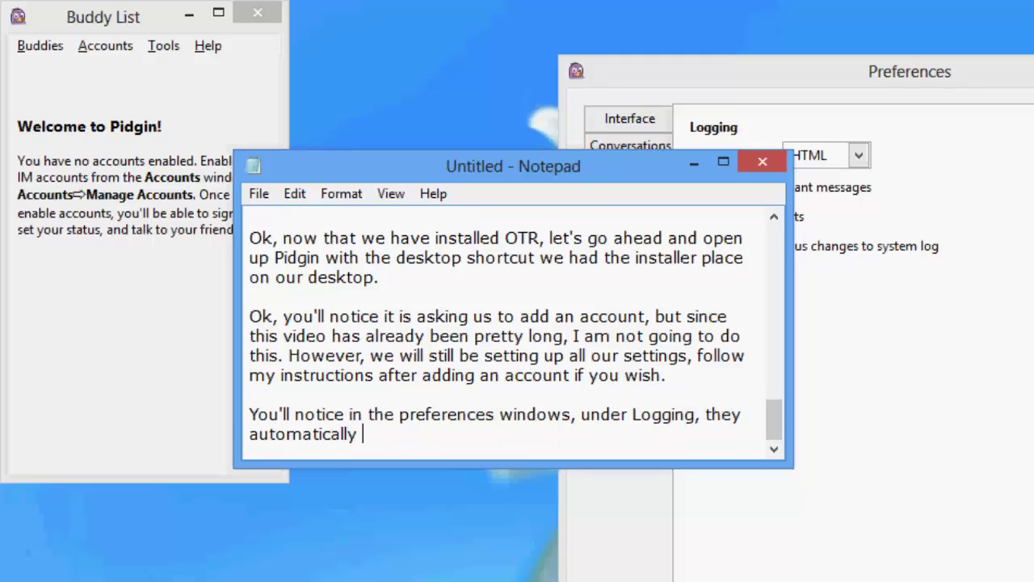
text(have it set to )
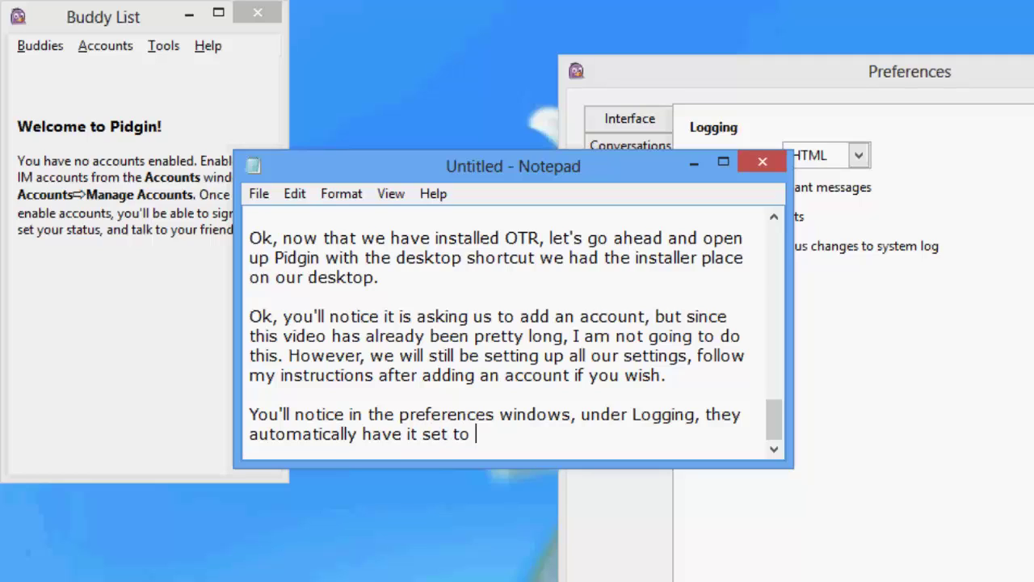
text(log your )
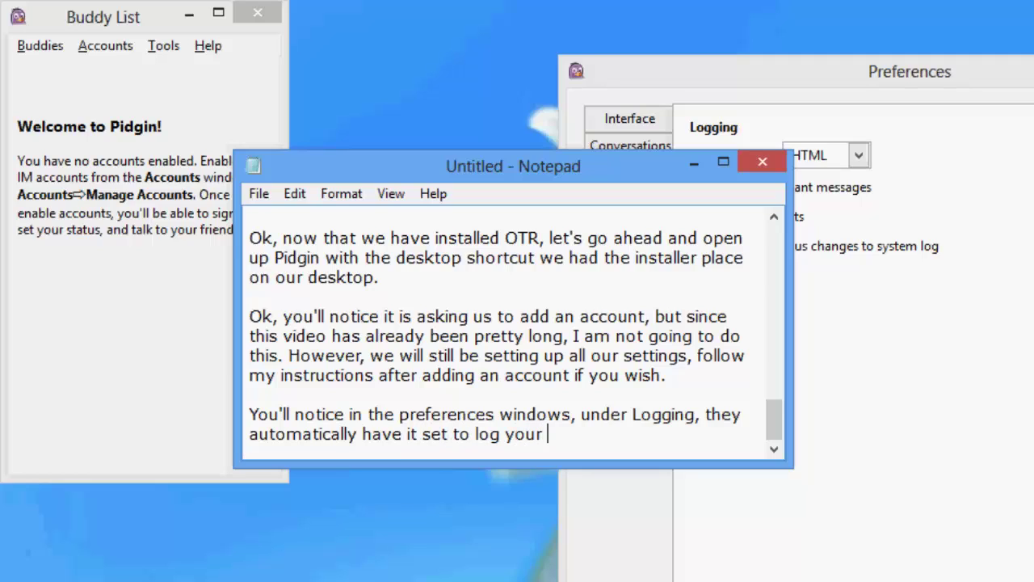
text(conversati)
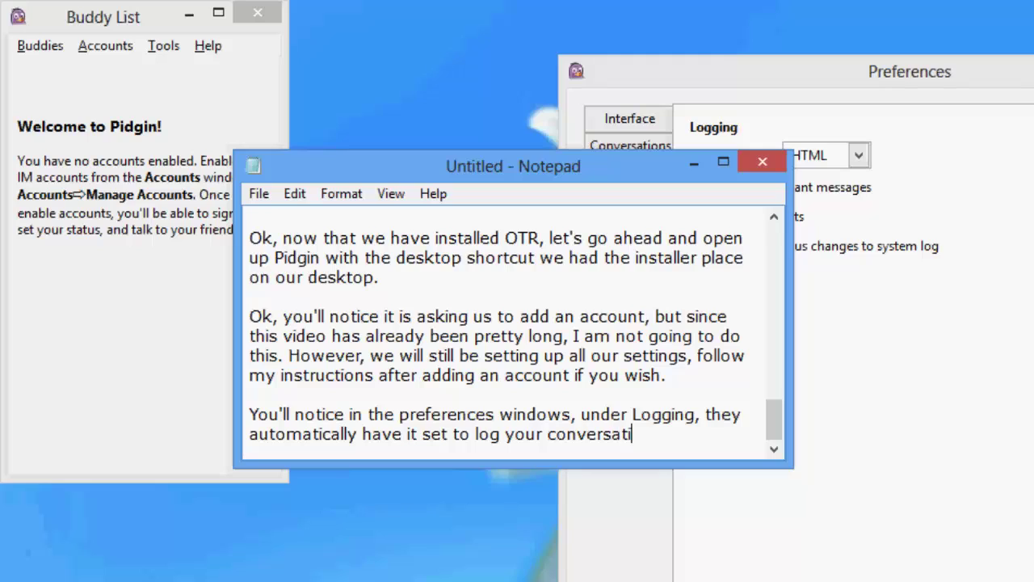
text(ons but that)
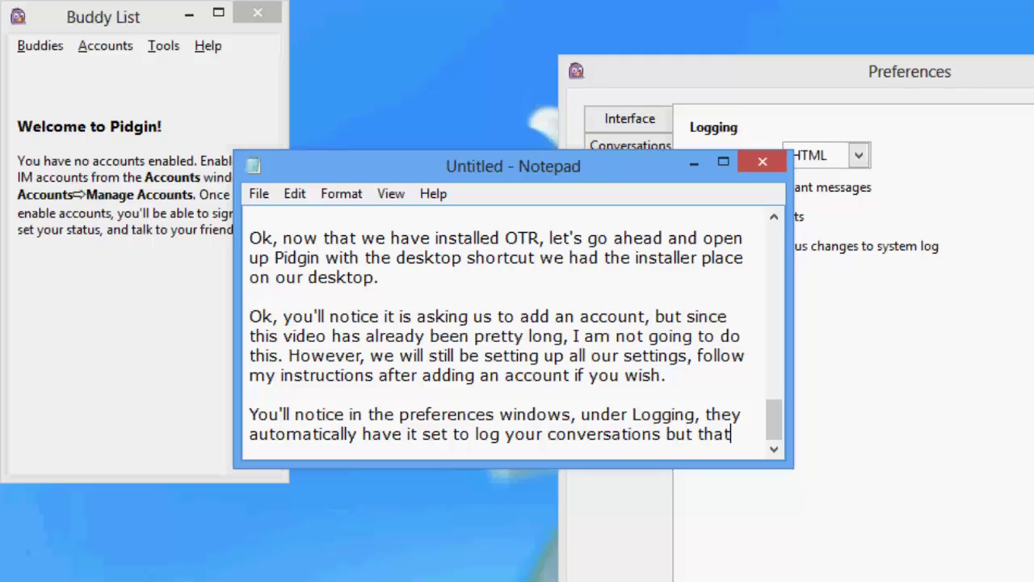
text( is BAS)
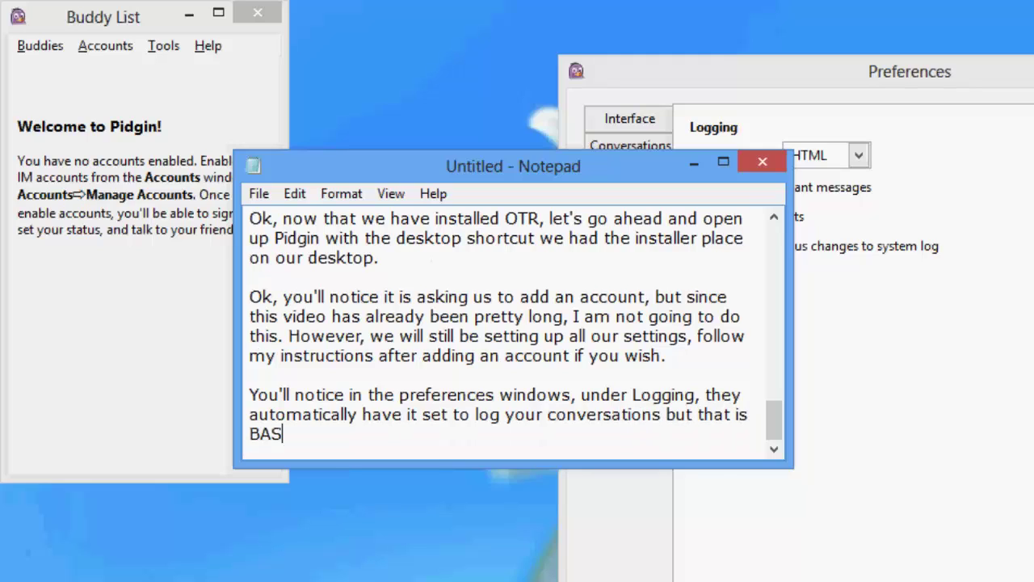
Finish the Notepad sentence with "BAD, make sure to turn this off at all times.".
key(BackSpace)
text(D, make sure to turn )
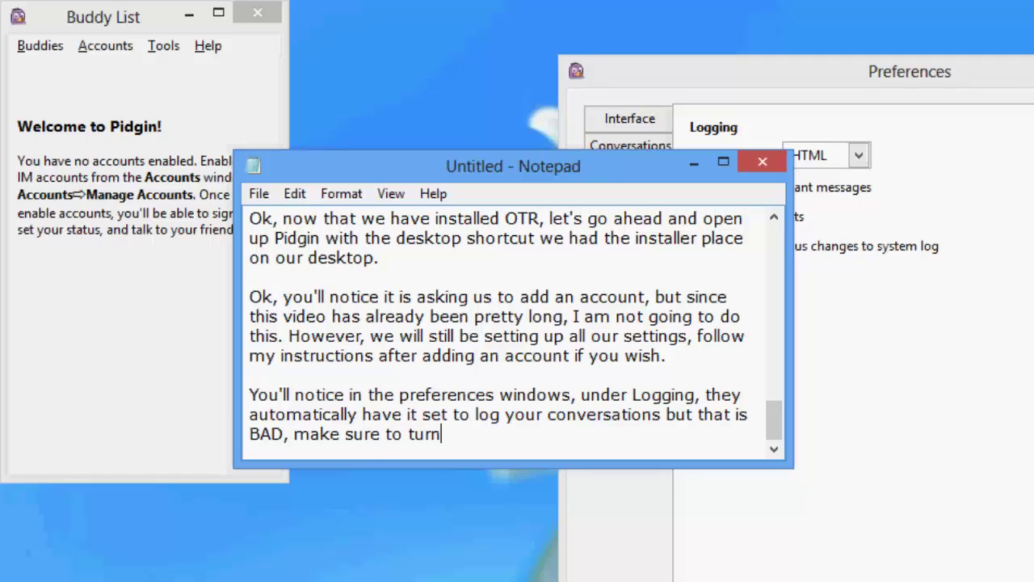
text(th)
key(BackSpace)
key(BackSpace)
text(this off)
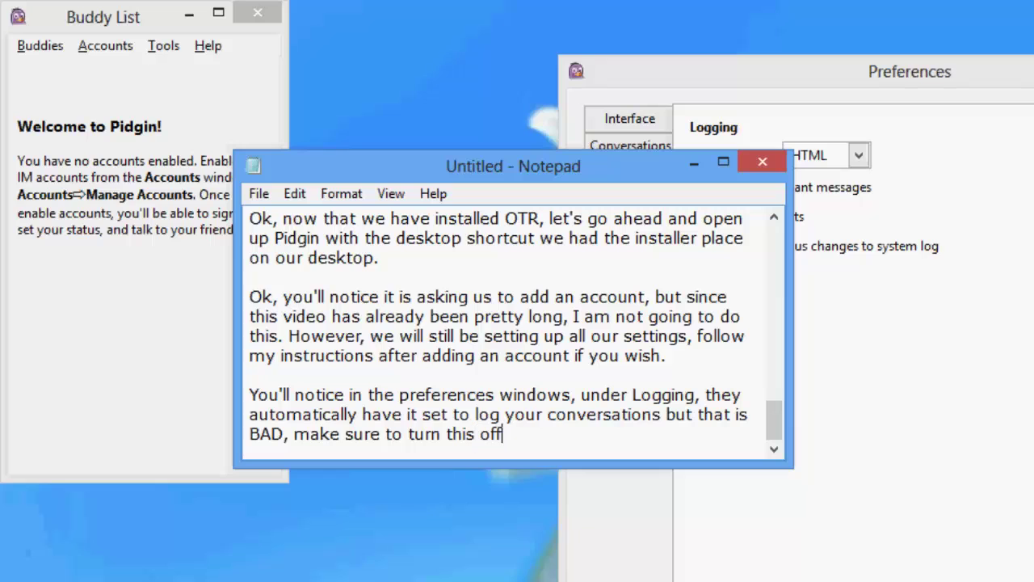
text( at all times.)
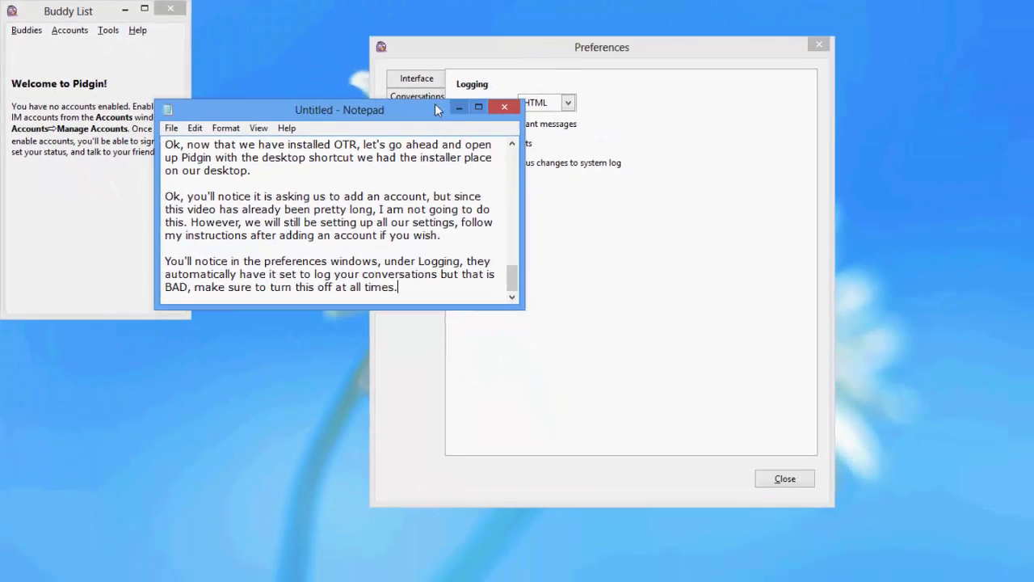
Minimize the Notepad notes and close Pidgin's Preferences window.
click(693, 163)
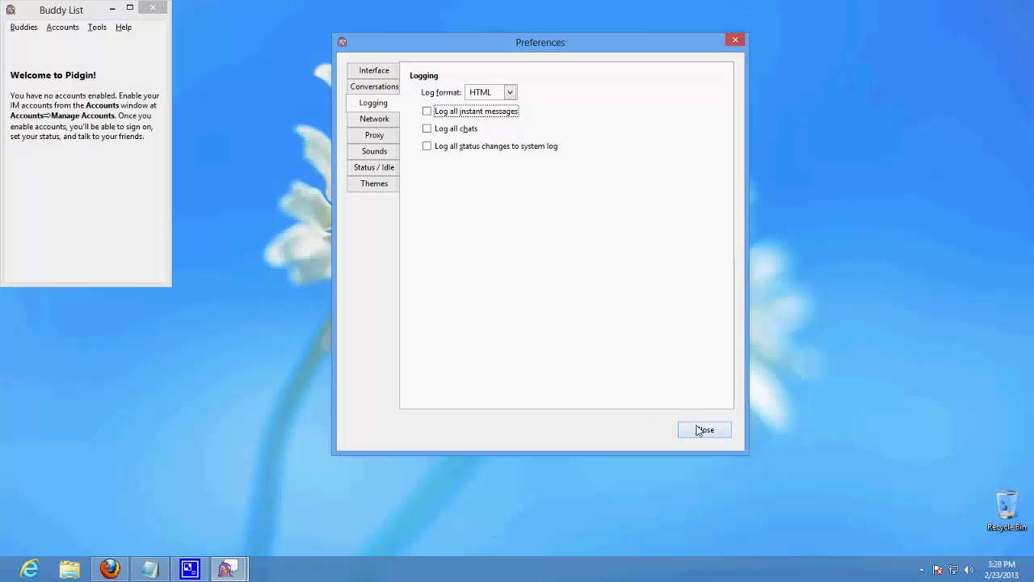
click(700, 430)
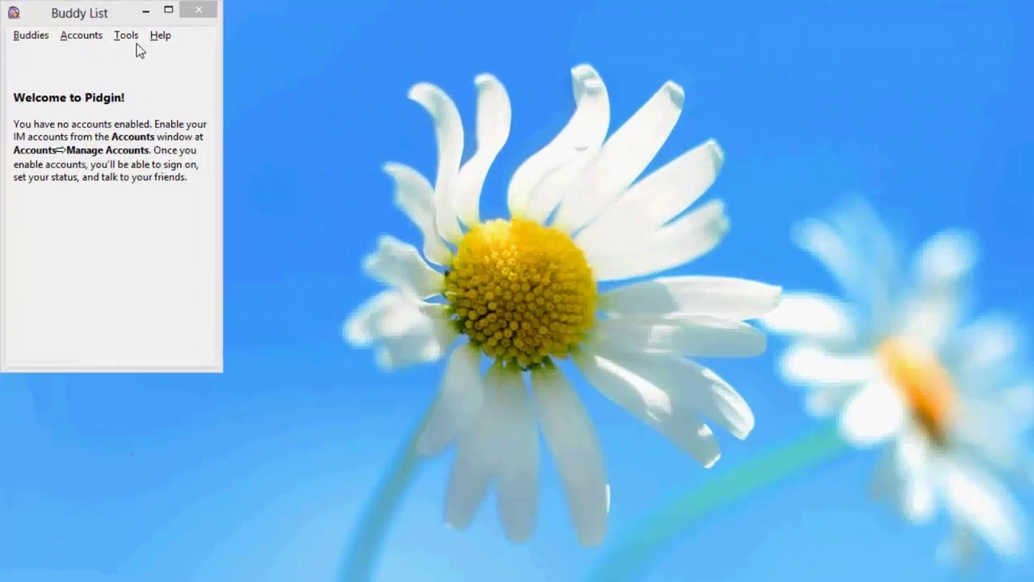
Enable Pidgin's Off-the-Record Messaging plugin and configure it to require private messaging.
click(97, 27)
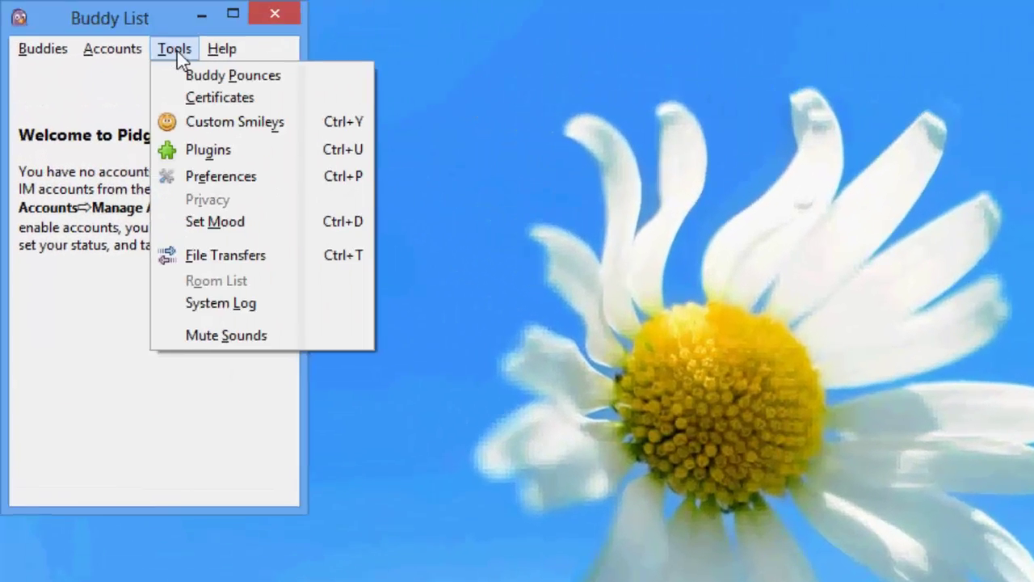
click(242, 167)
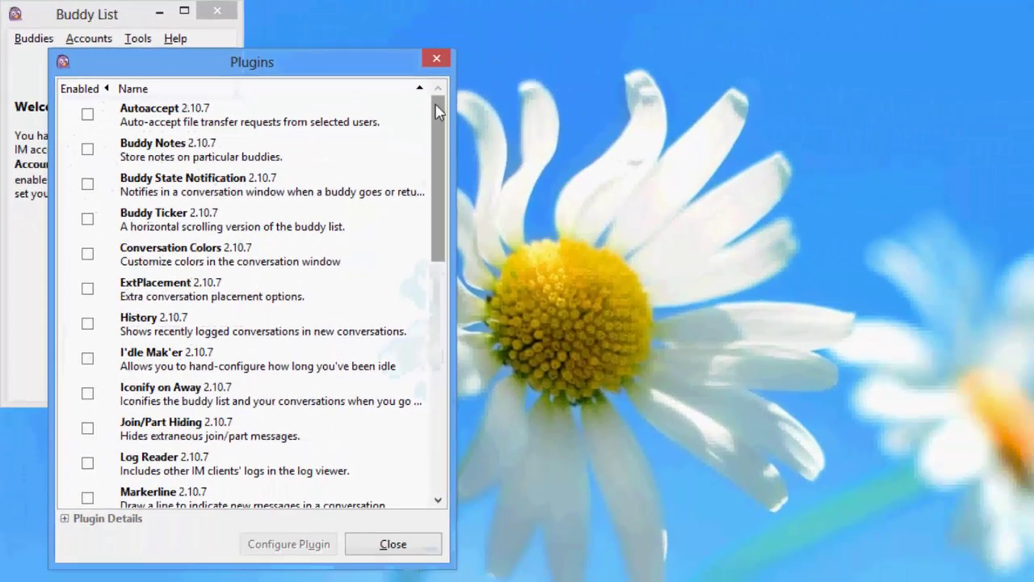
drag(436, 111, 453, 289)
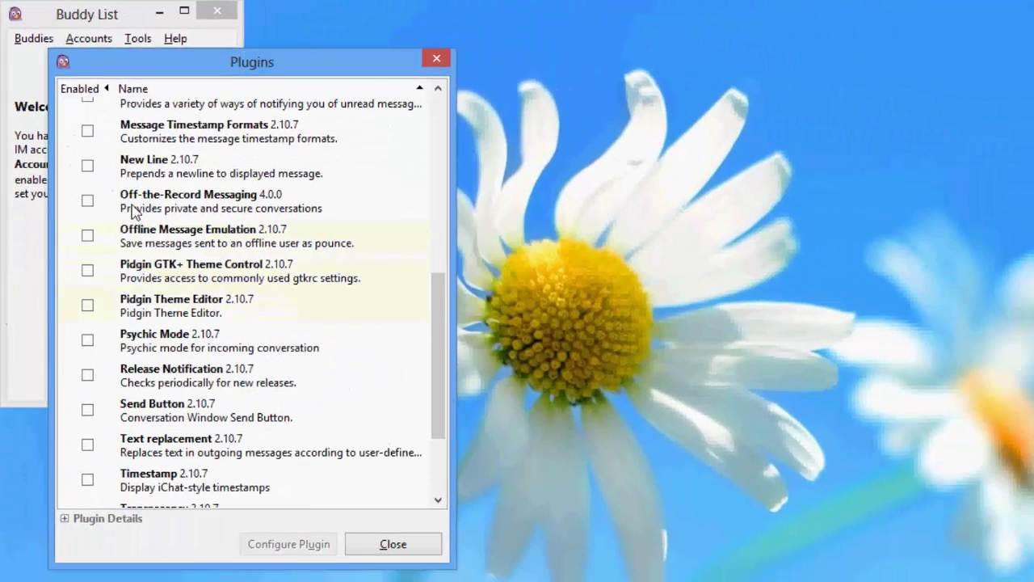
click(163, 197)
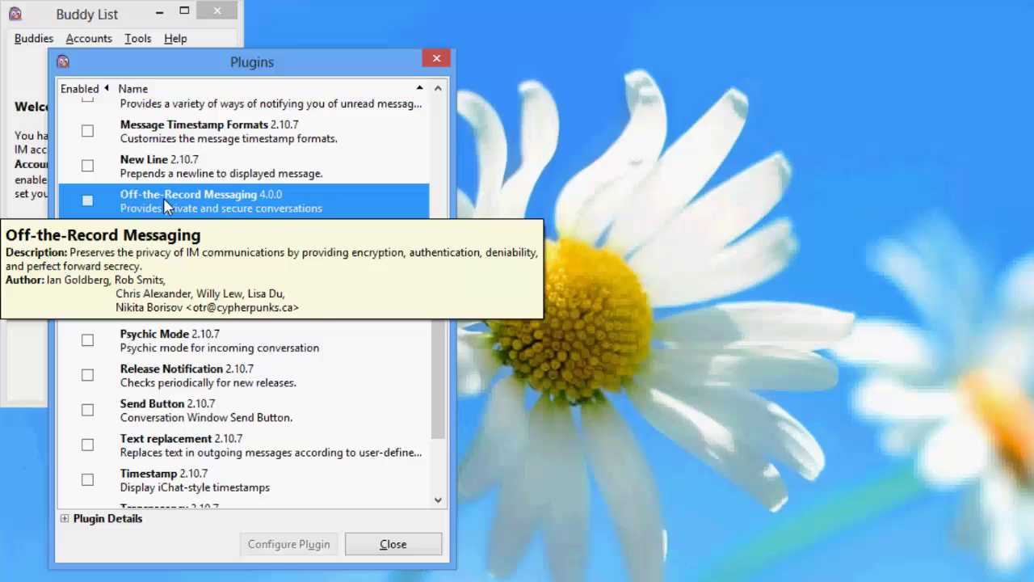
click(88, 200)
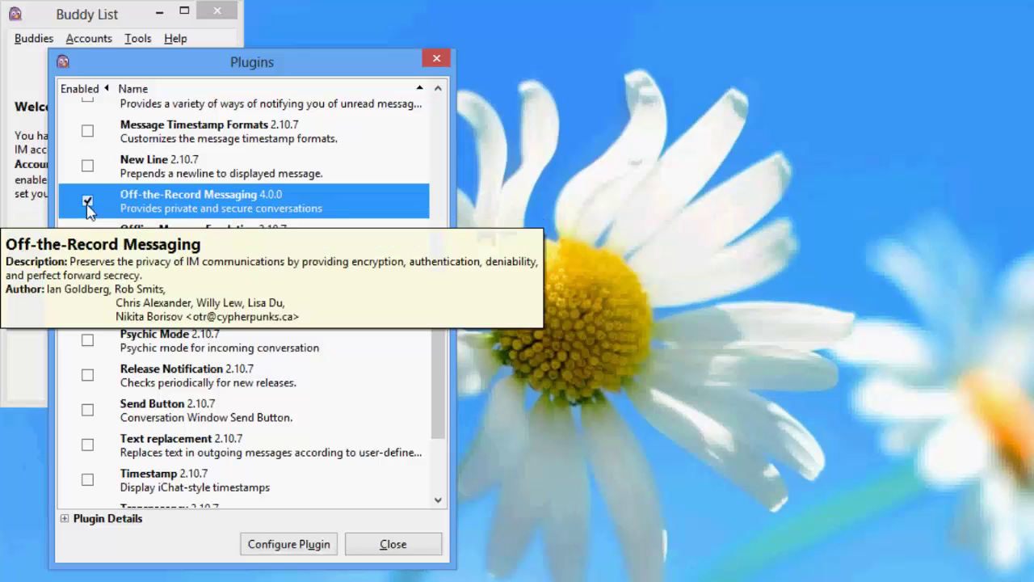
click(265, 553)
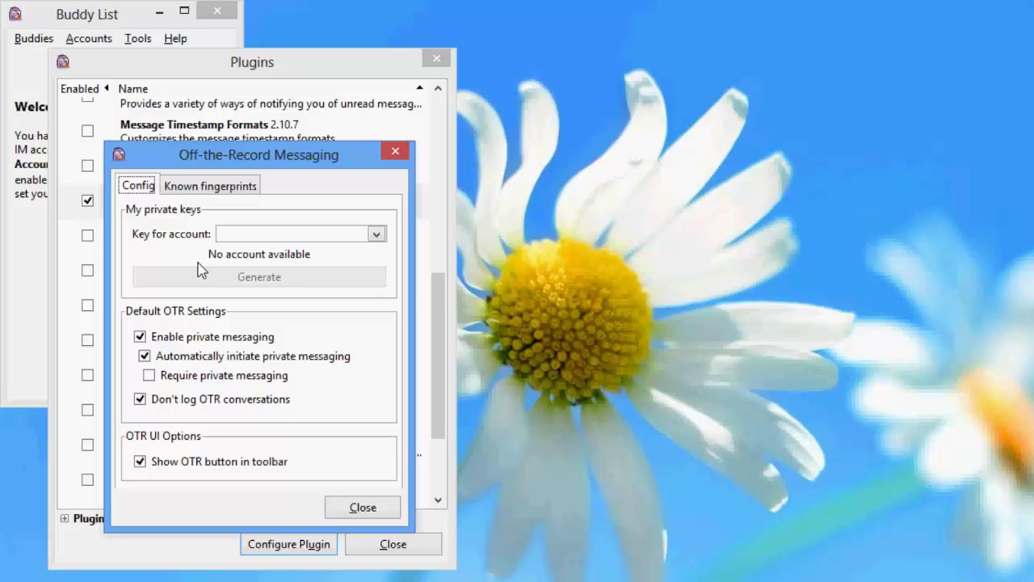
click(149, 376)
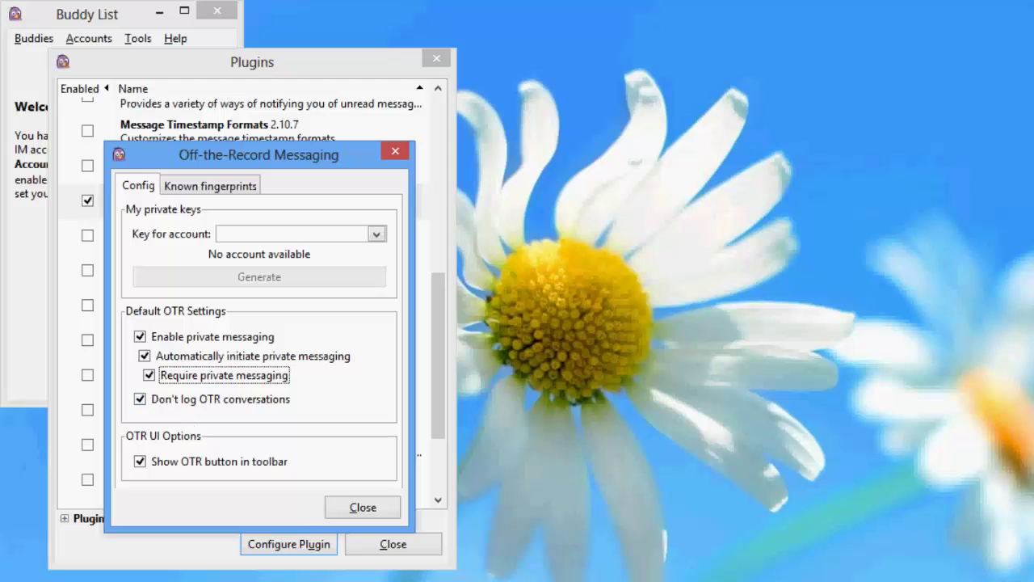
Return to the Notepad notes and begin a new paragraph with "Make sure to enable the OTR plugin like I just did, and a".
key(alt+Tab)
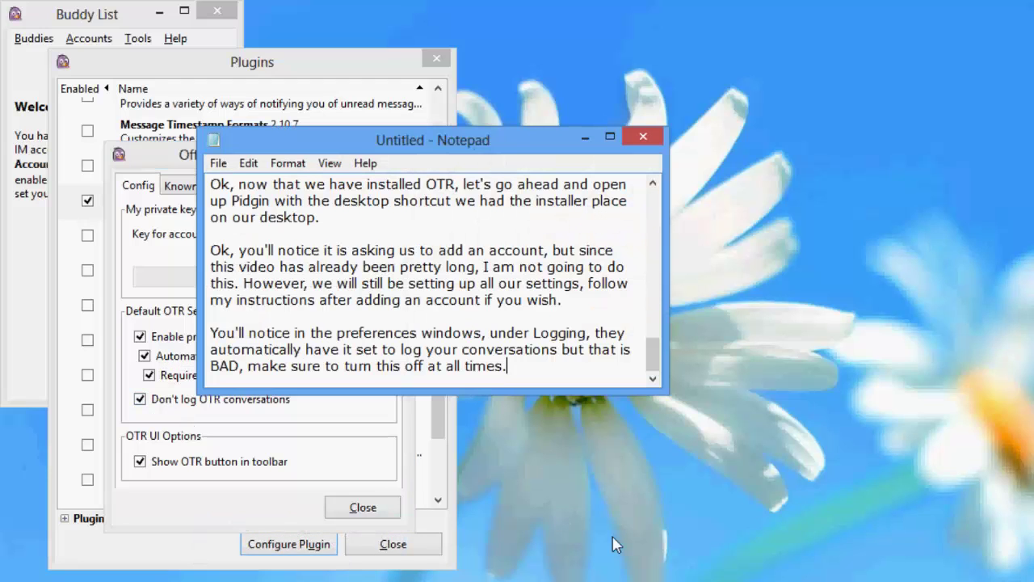
key(Down)
key(Down)
text(Mak)
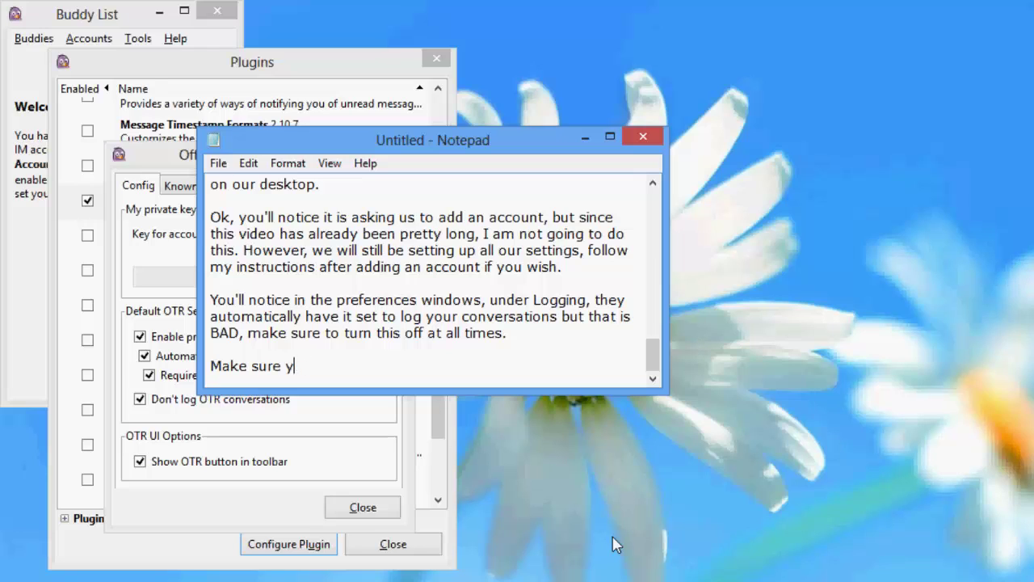
text(e sure to enable the OT)
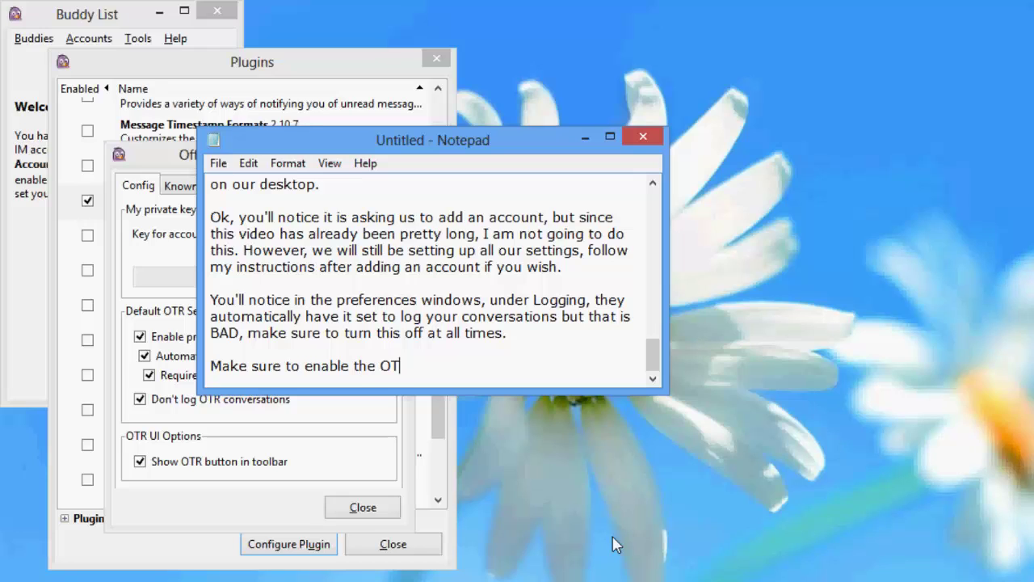
text(R plugin wi)
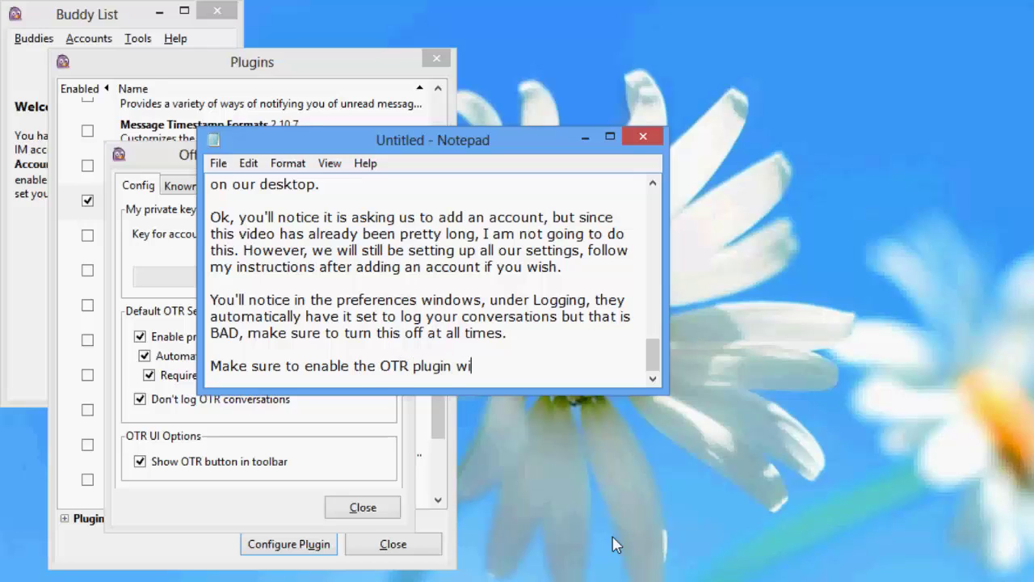
key(BackSpace)
key(BackSpace)
text(like I just did, and a)
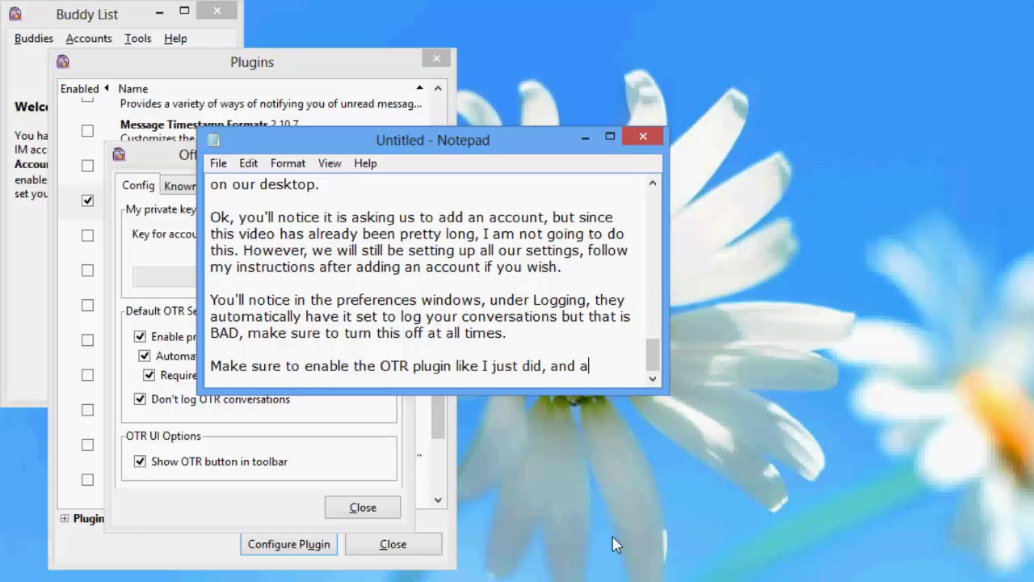
Continue the Notepad sentence to read "after yuou've done that, hit configure plugin like I just did and mak".
text(fter yuou've )
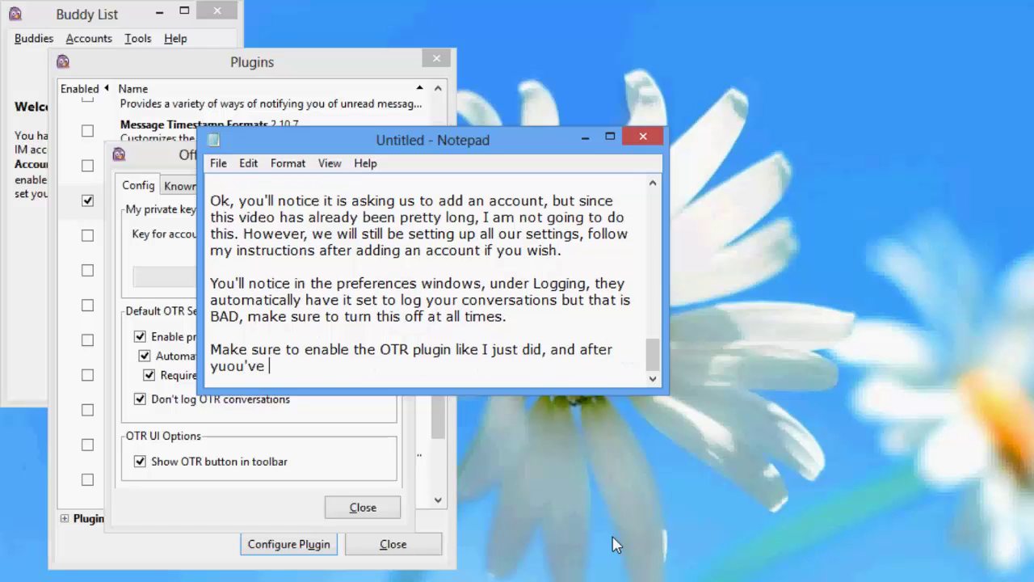
text(done that, h)
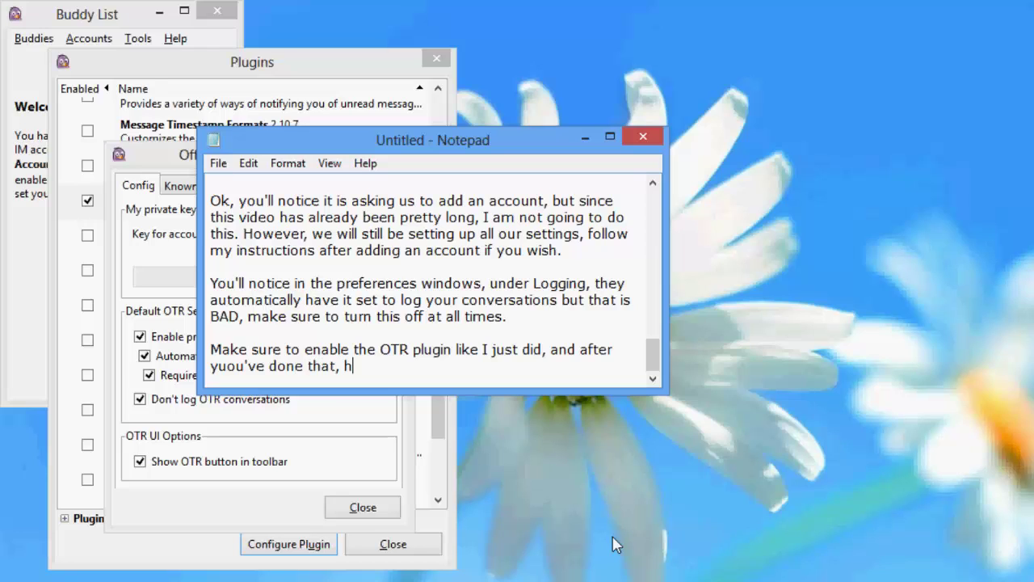
text(it configure plyug)
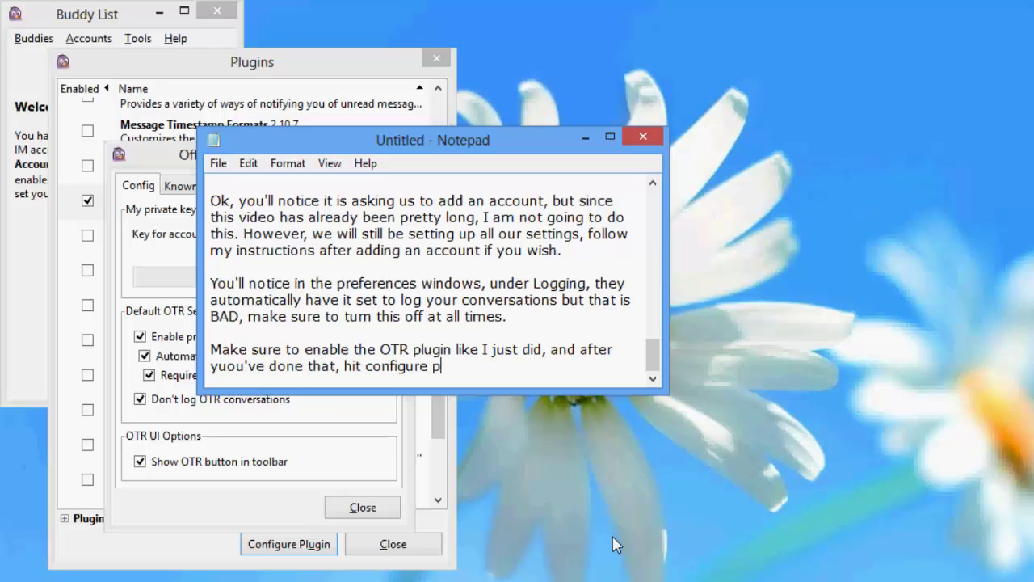
key(BackSpace)
key(BackSpace)
text(gin like I )
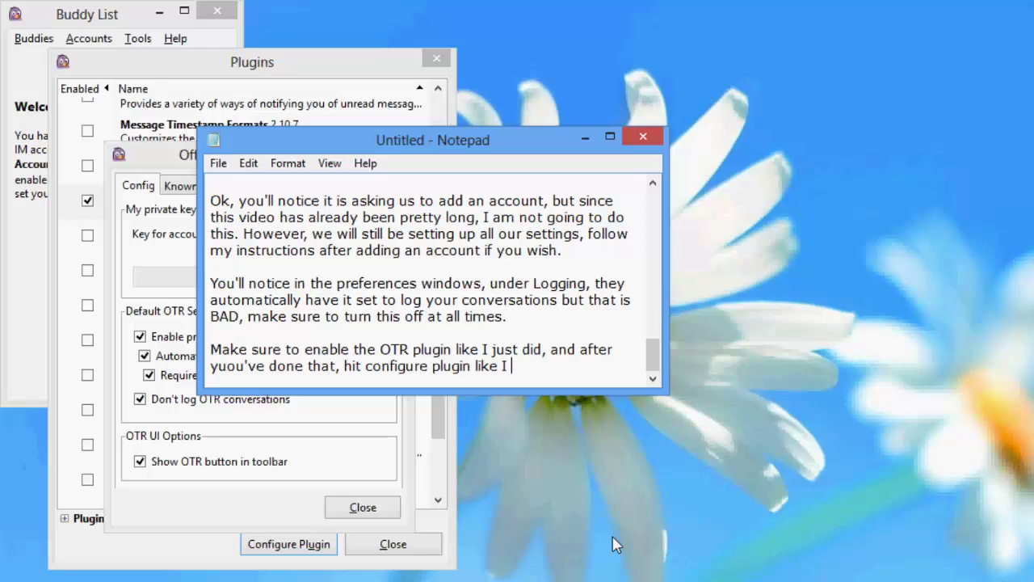
text(just did and mak)
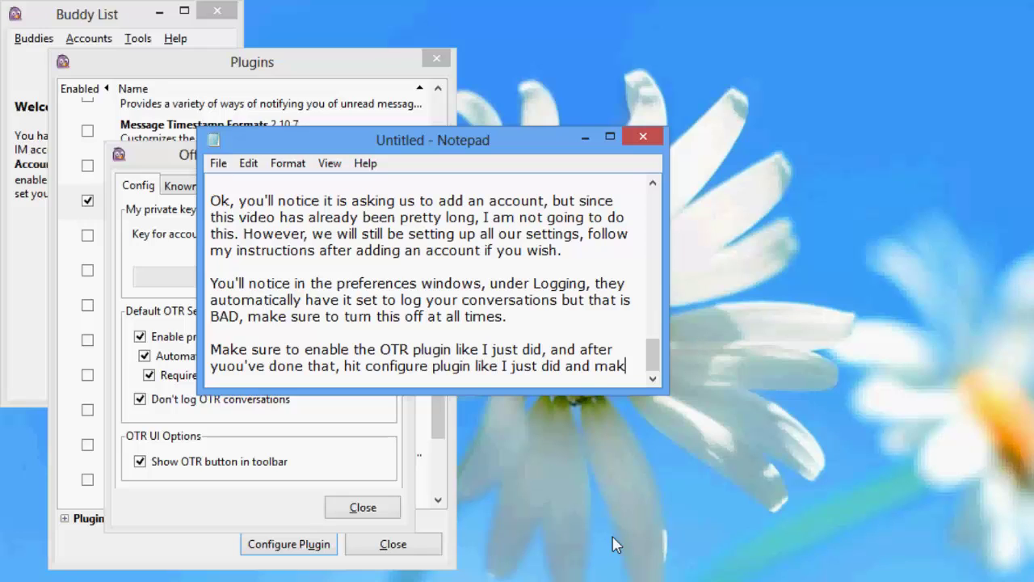
Finish the Notepad sentence so it ends with "make sure "Don't log OTR conversations" is checked.".
text(e sure)
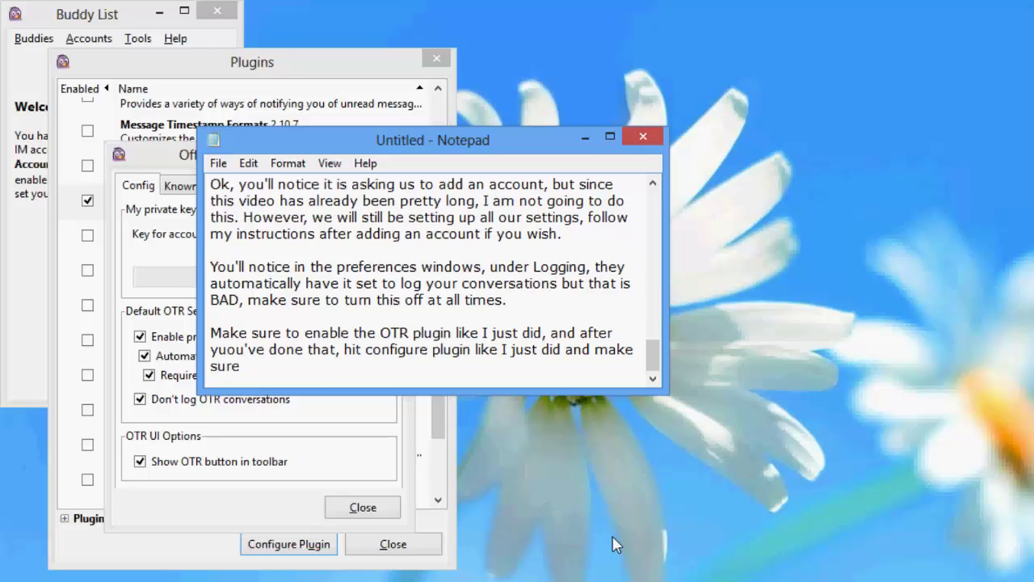
text( "Don't log O)
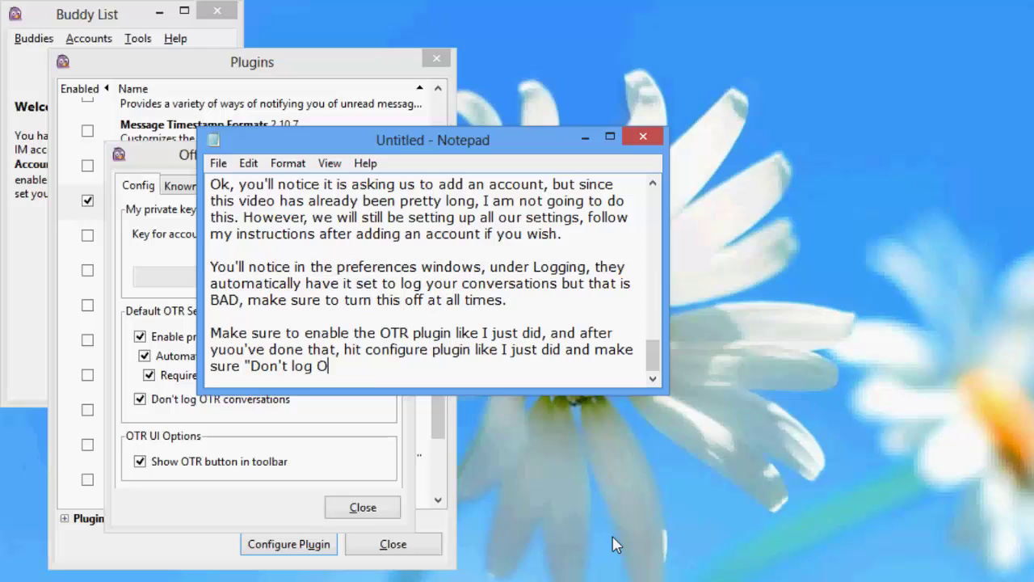
text(TR conversations")
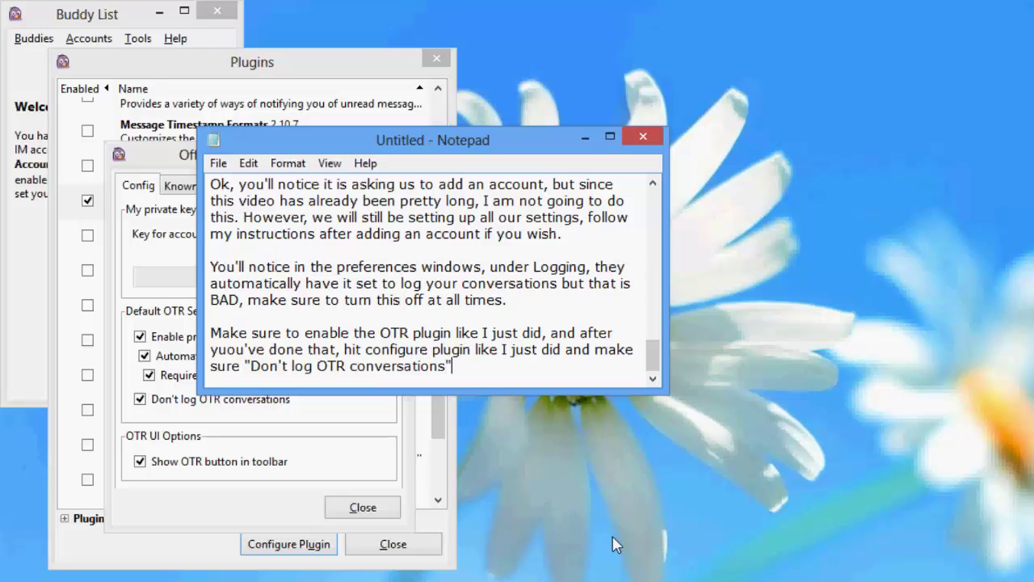
text( is checked)
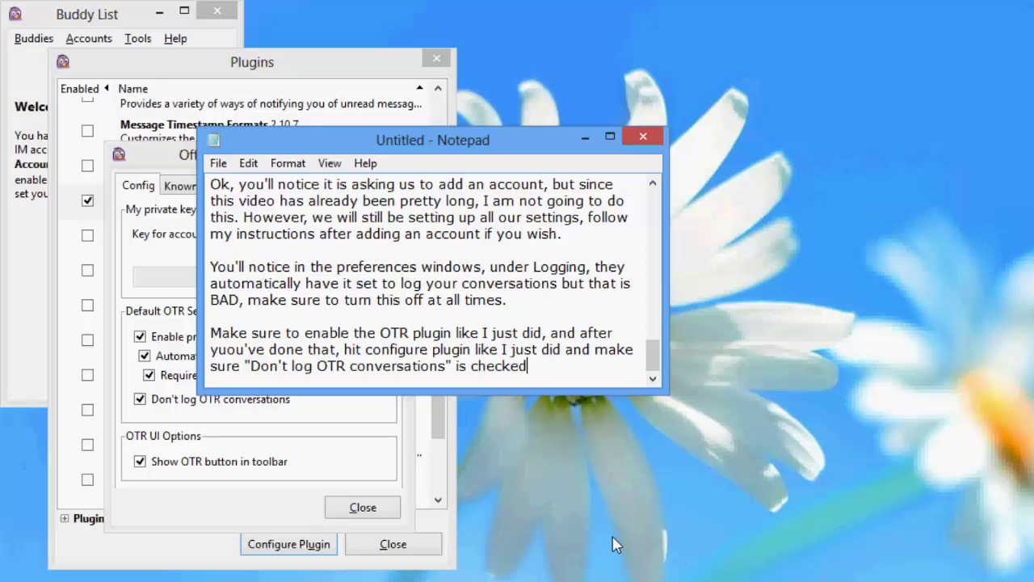
text(.)
Minimize the Notepad notes and look at the known fingerprints in the Off-the-Record Messaging settings, returning to its configuration options.
click(585, 139)
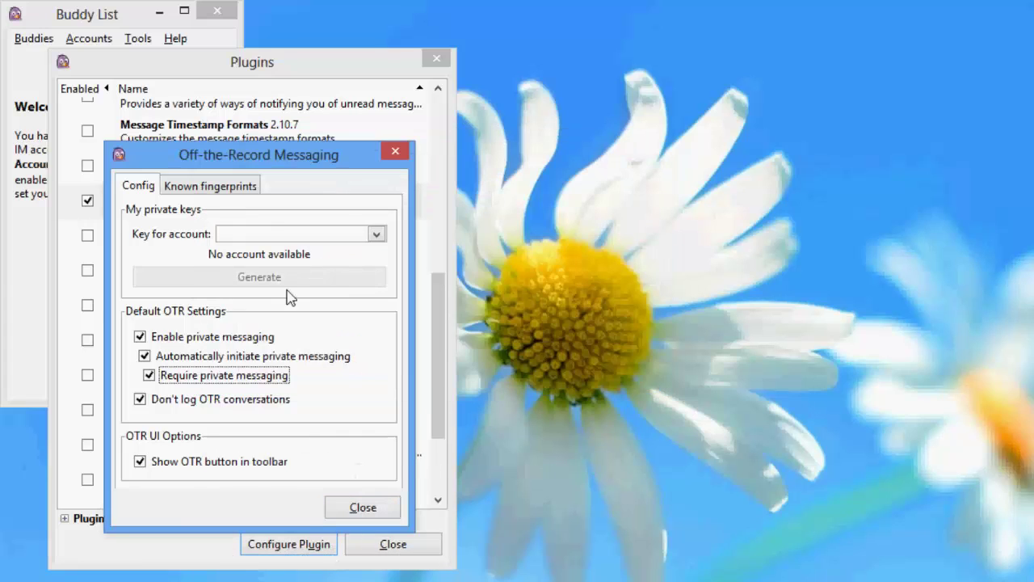
click(217, 186)
click(153, 184)
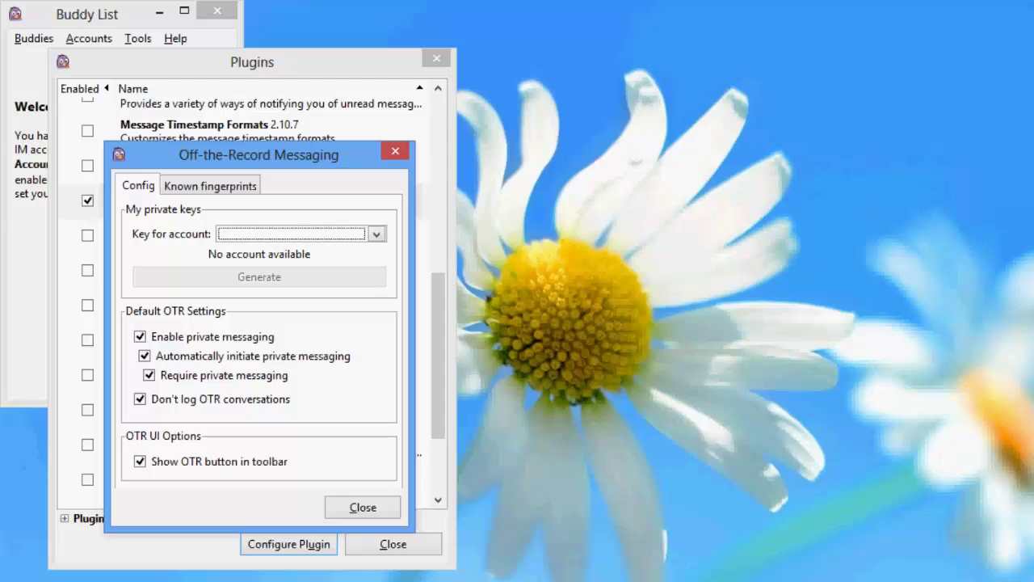
Start a new paragraph in the Notepad notes with "Make sure to select the account you want to generate a private key".
key(alt+Tab)
key(Return)
key(Return)
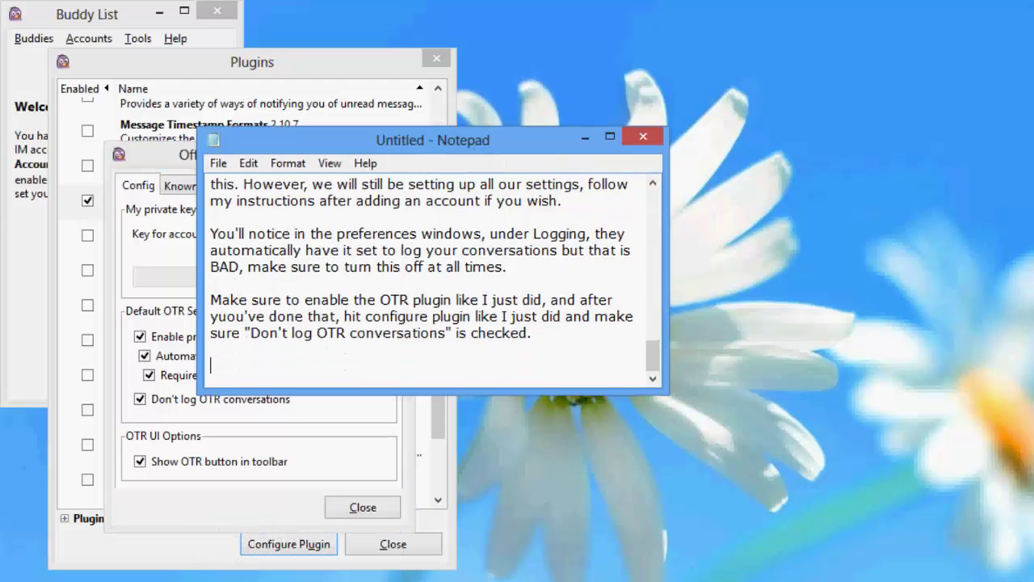
text(Make sure to select t)
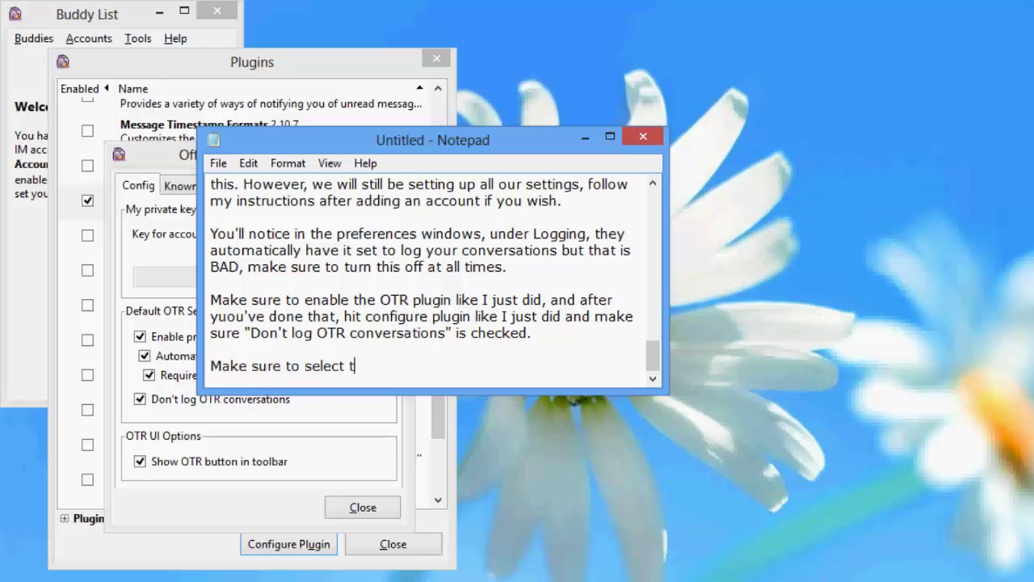
text(he account you)
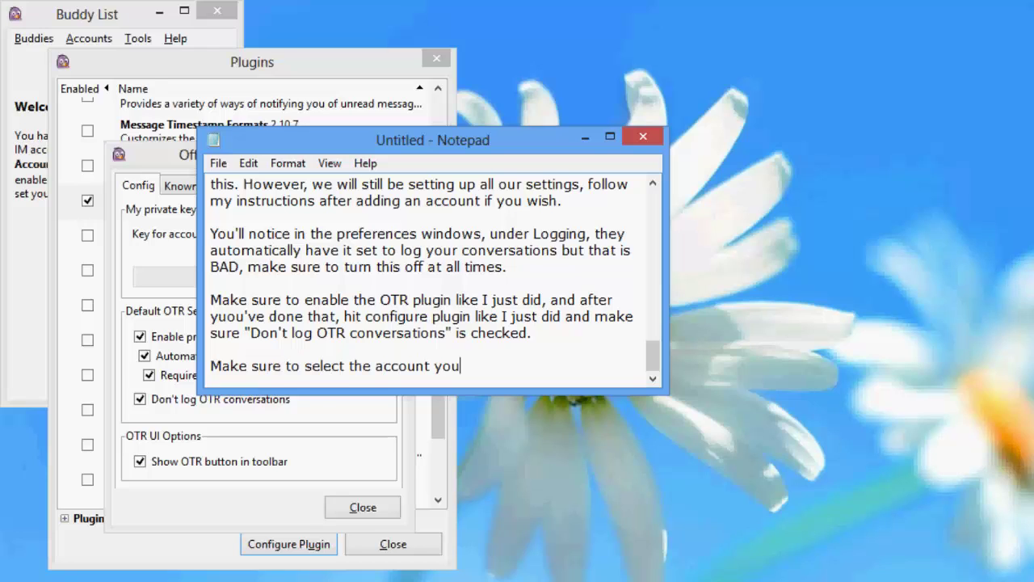
text( wan t to generate )
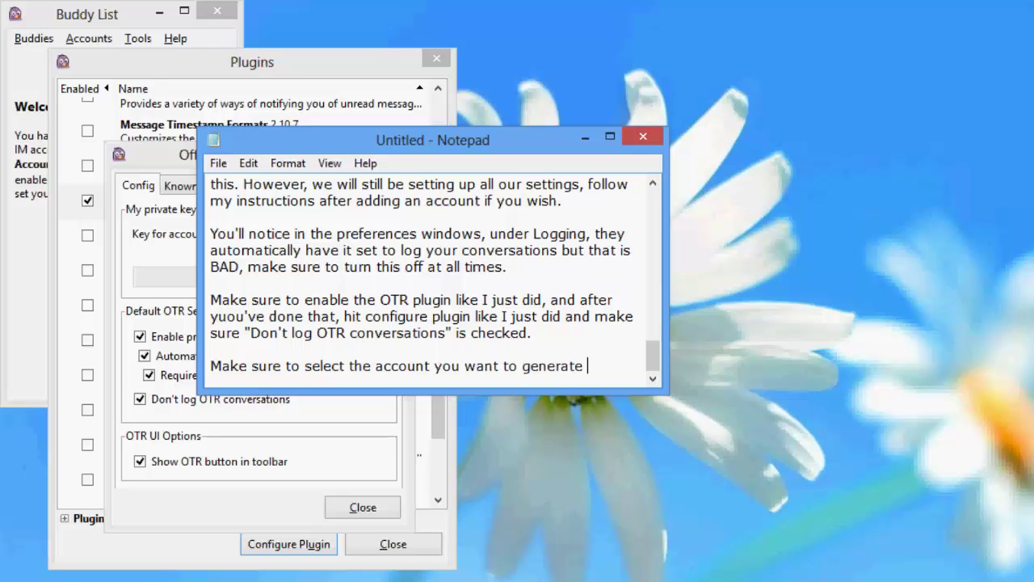
text(a private key)
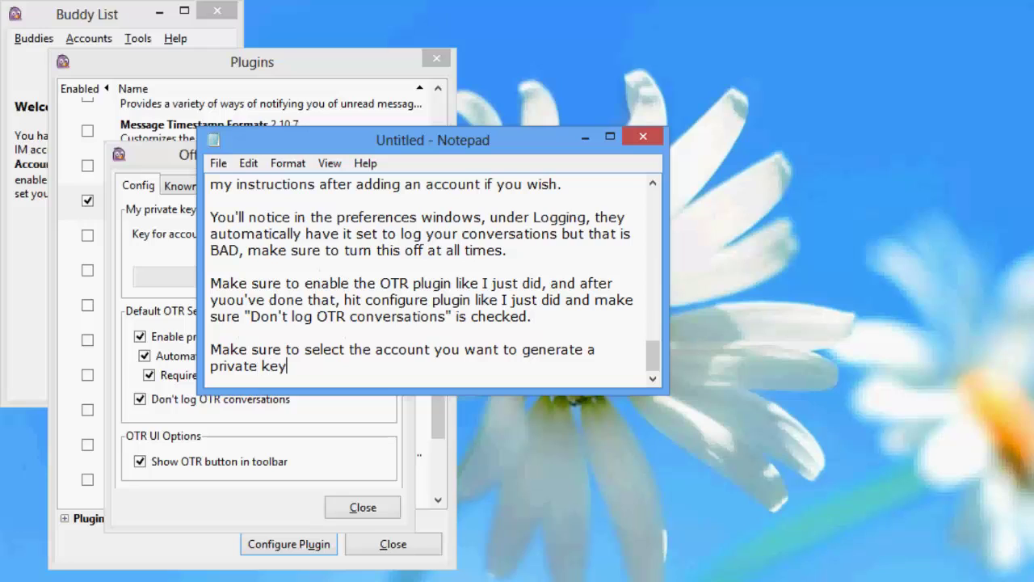
Finish the Notepad sentence with "for in the dropdown, and than hit generate." and leave a blank line below it.
text( for in the dropdown, )
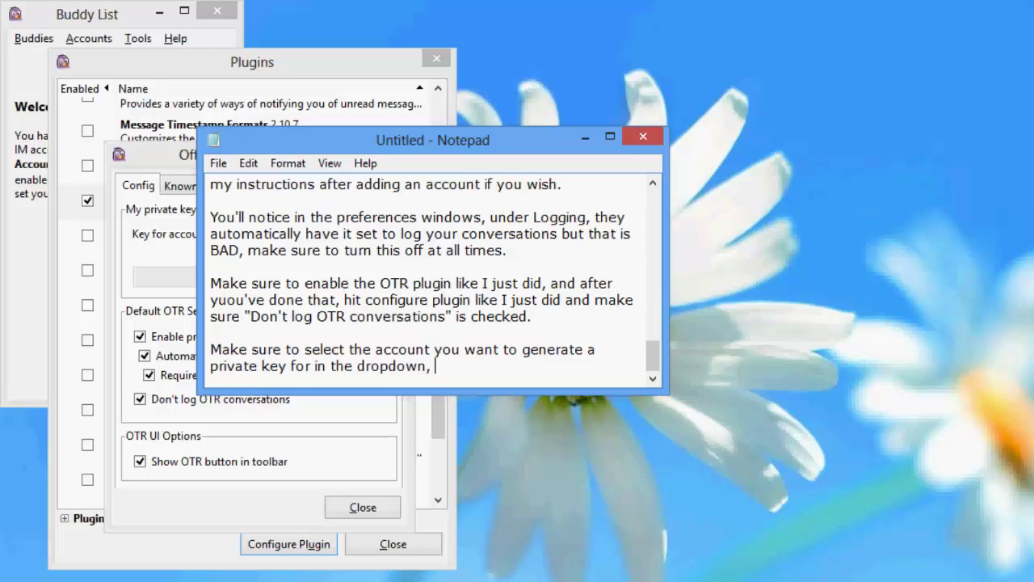
text(and than hit genera)
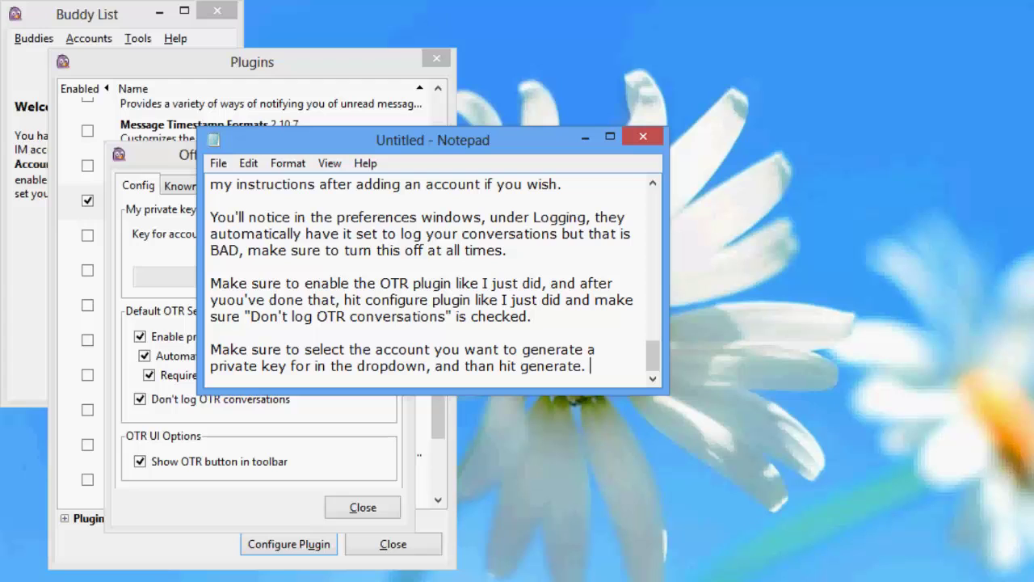
text(te.)
key(Return)
key(Return)
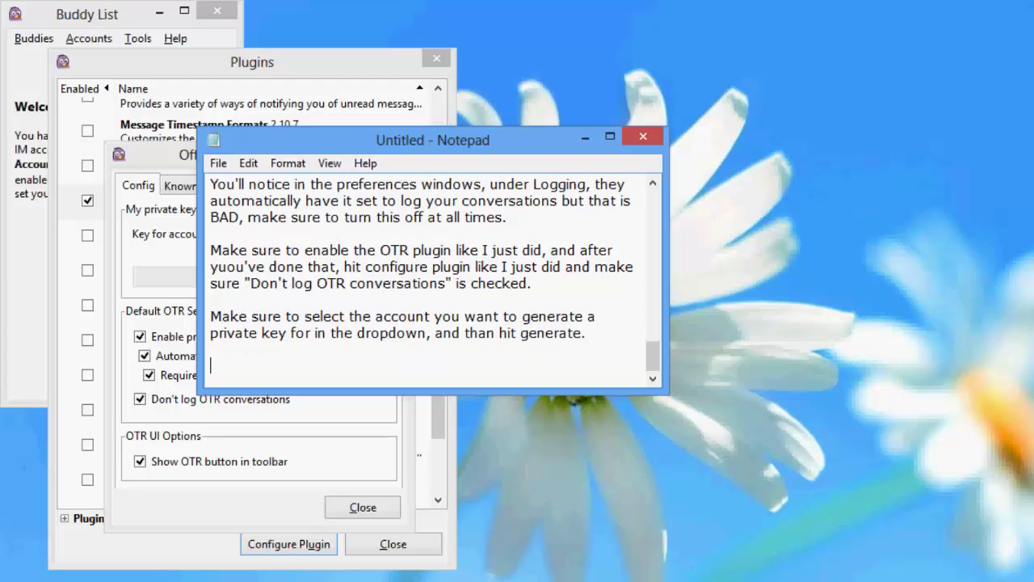
Minimize the notes, close the Off-the-Record Messaging and Plugins windows, and move the Buddy List to the middle of the desktop.
click(586, 139)
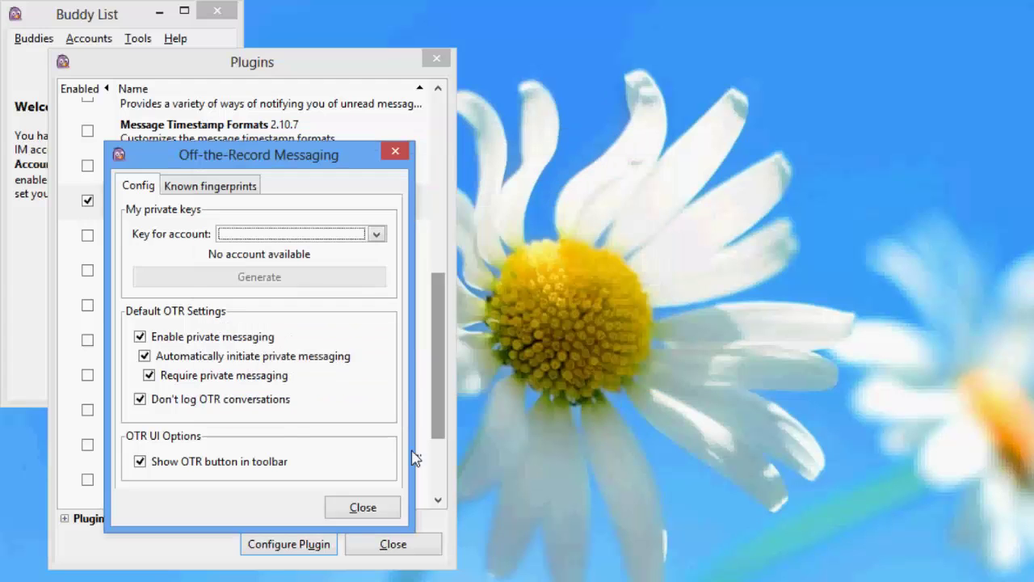
click(361, 510)
click(385, 548)
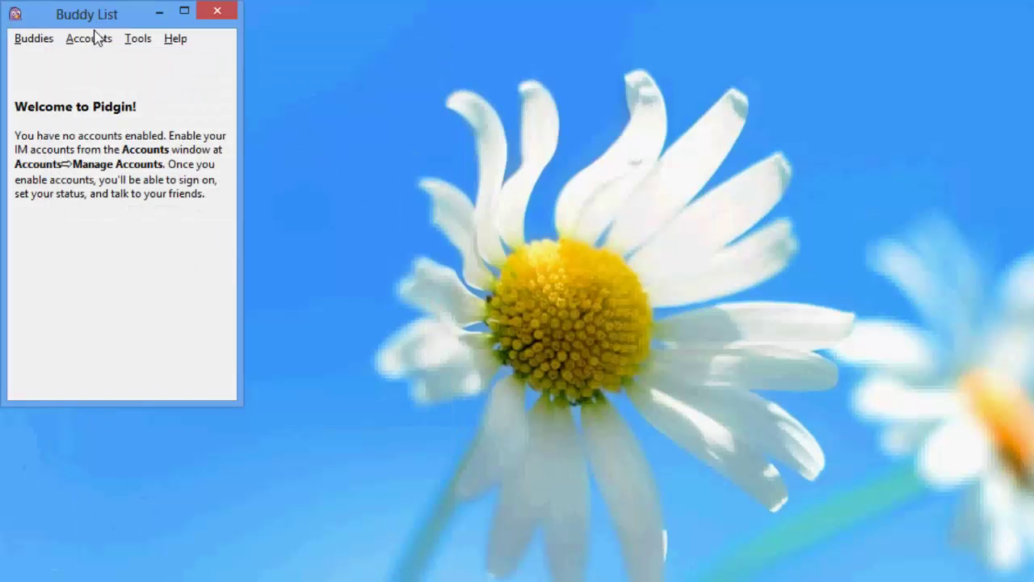
drag(97, 16, 602, 238)
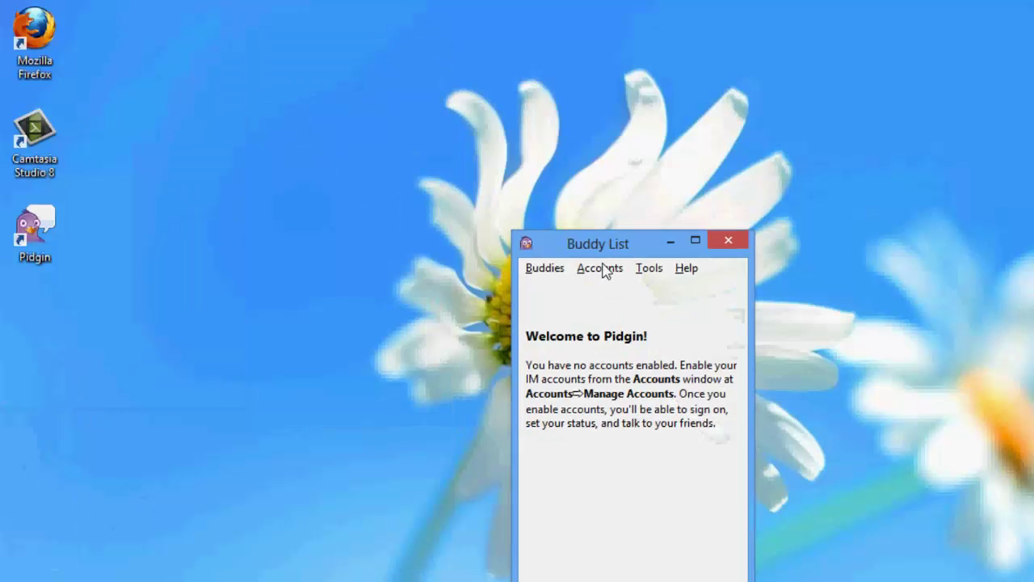
click(556, 269)
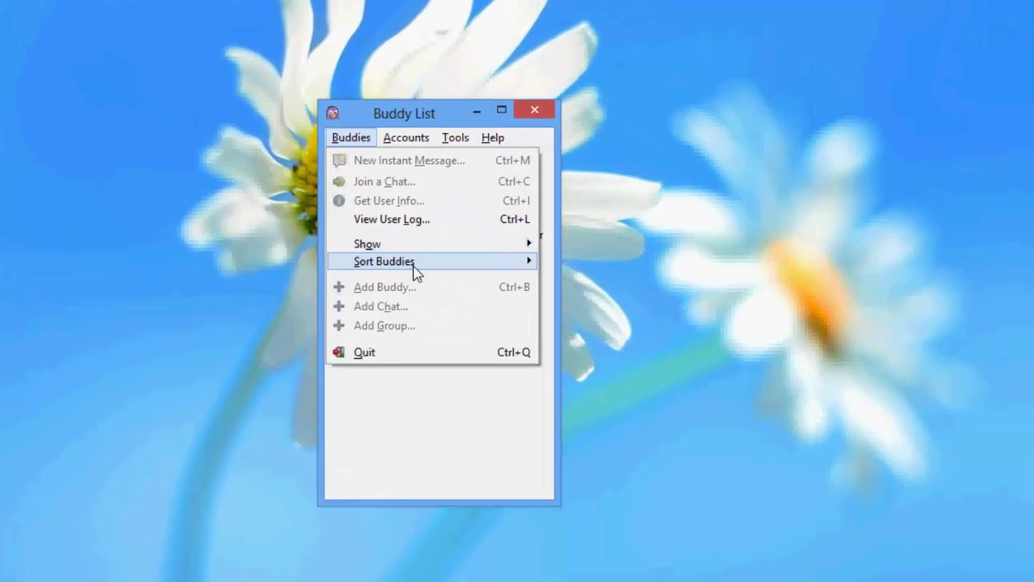
mouse_move(616, 398)
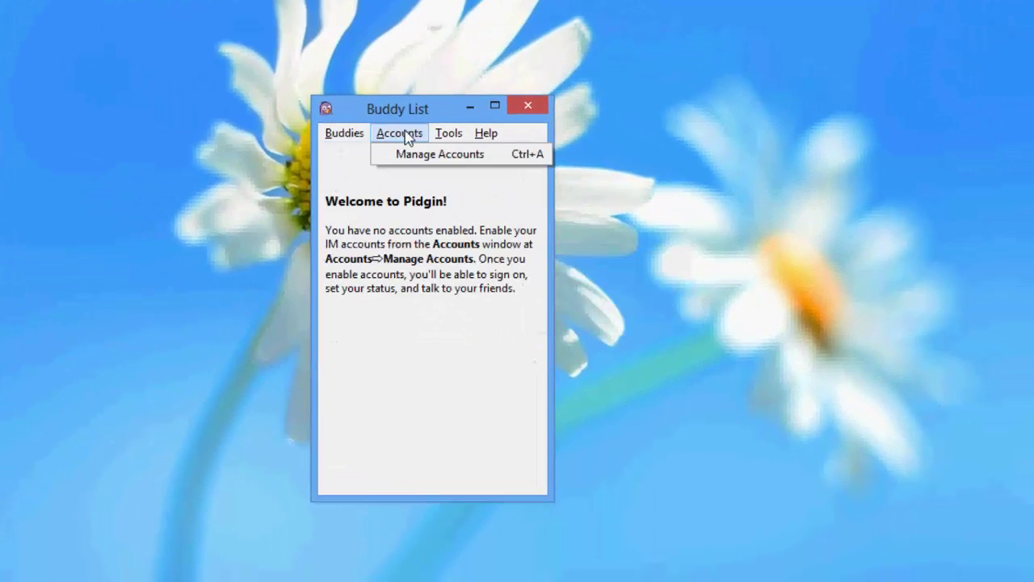
mouse_move(448, 133)
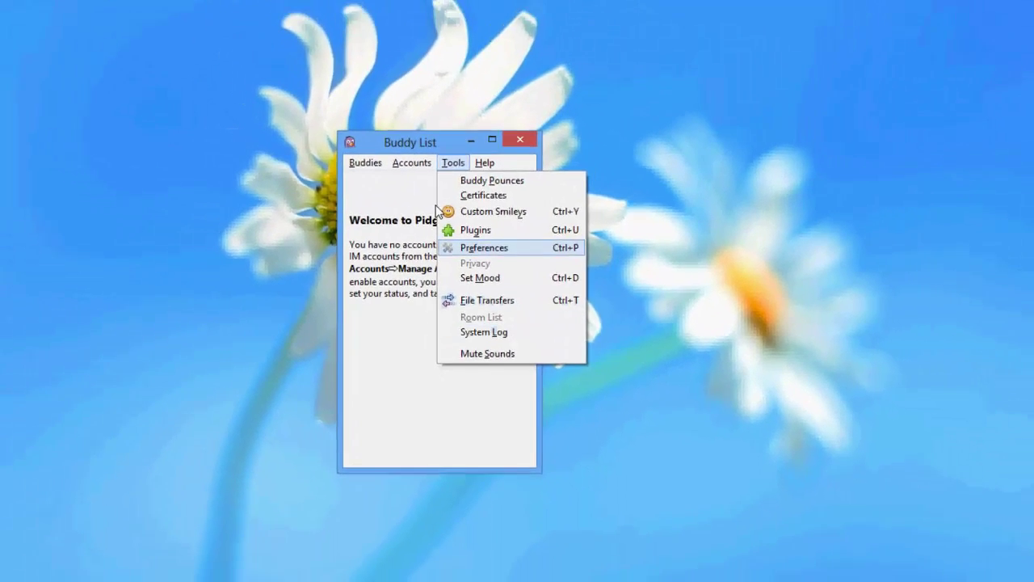
click(458, 176)
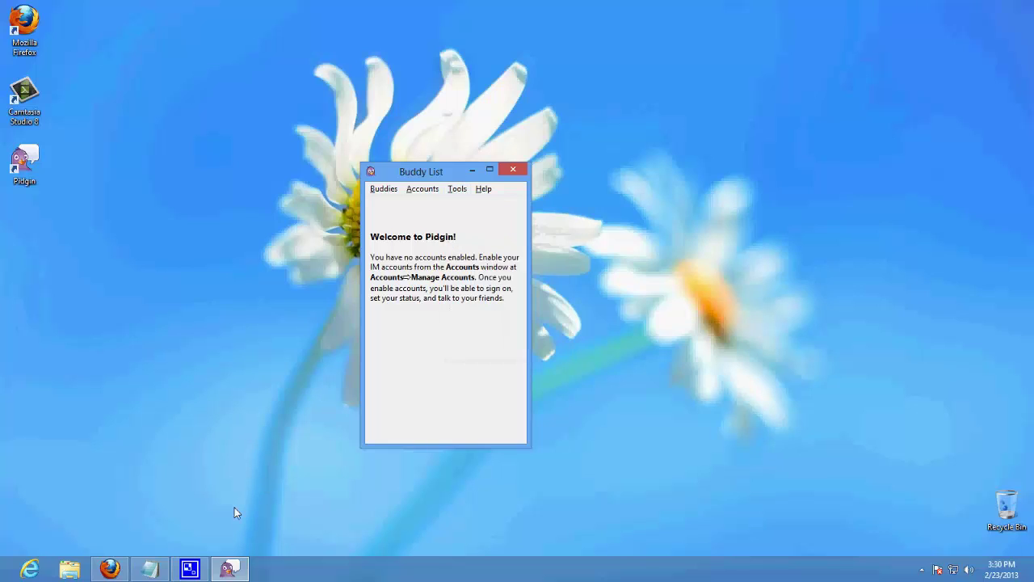
Reopen the Notepad notes and begin a closing paragraph with "That is all for this tutorial, I hope this helps you out a great deal".
click(151, 570)
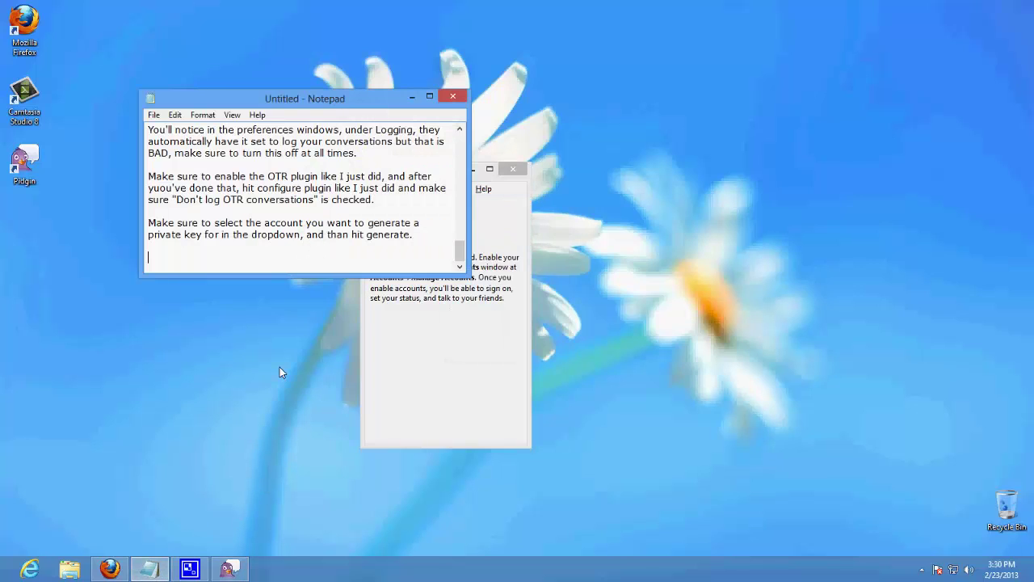
text(That is all )
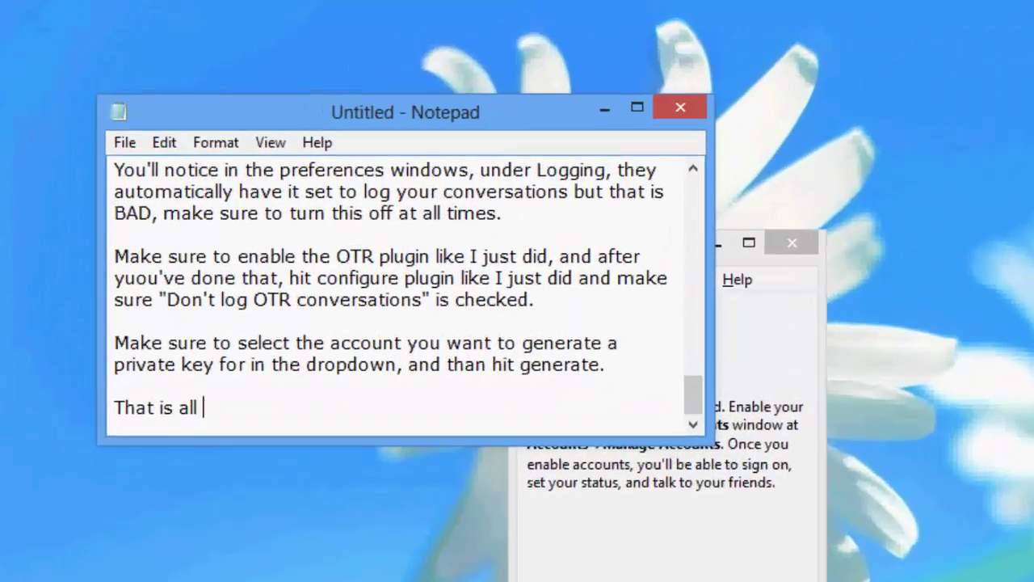
text(for this tutorial)
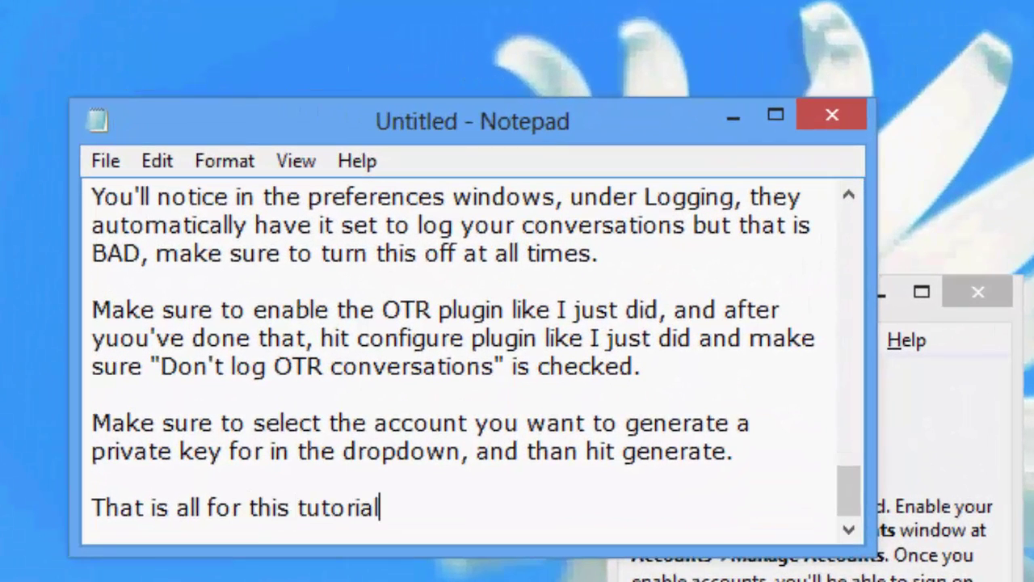
text(, I gope)
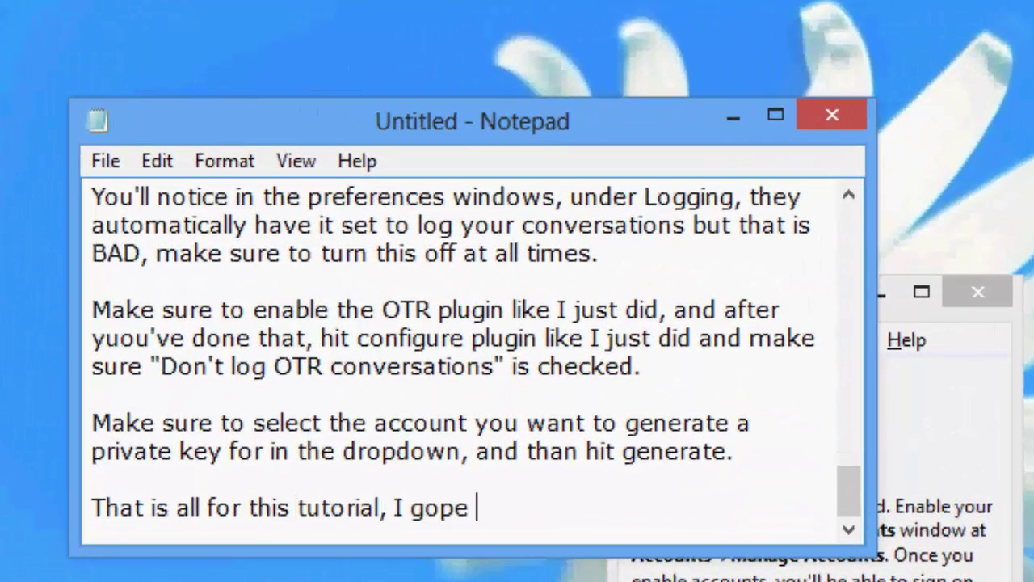
key(BackSpace)
key(BackSpace)
key(BackSpace)
key(BackSpace)
key(BackSpace)
text(hope this helps you )
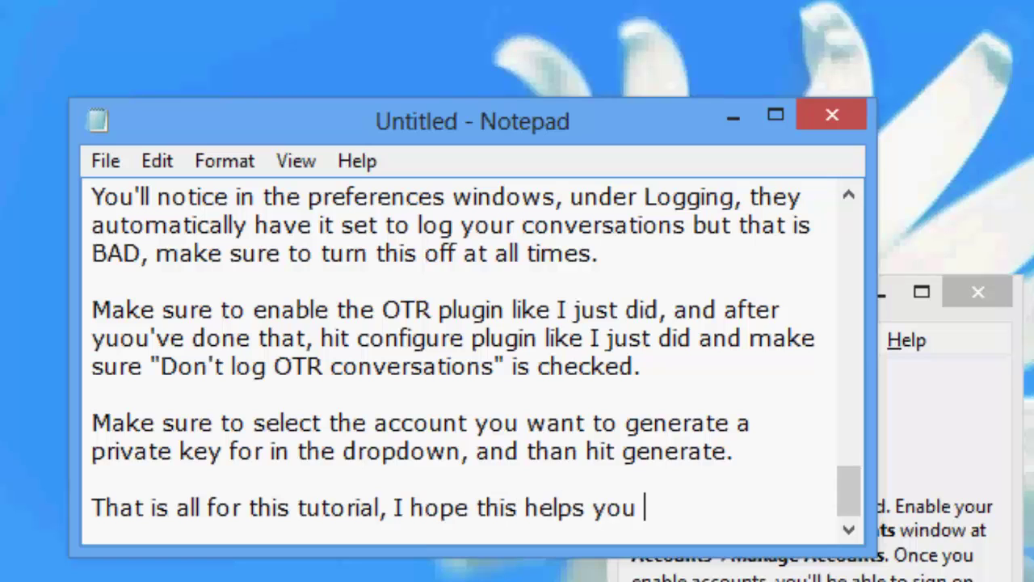
text(out a great deal)
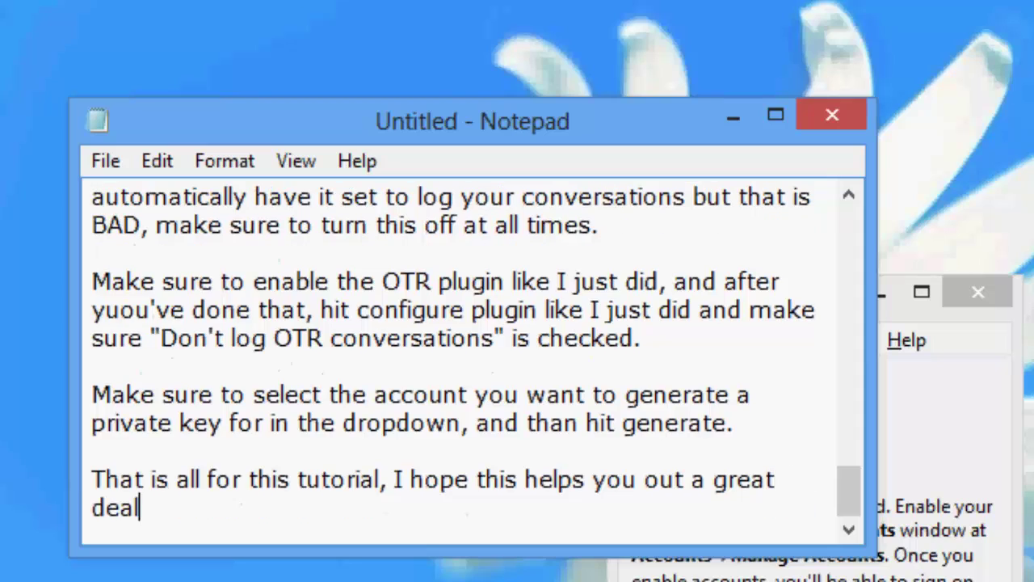
Finish the closing sentence in the notes with ", and I'll be looking forward to making another video for you.".
text(, and I'll)
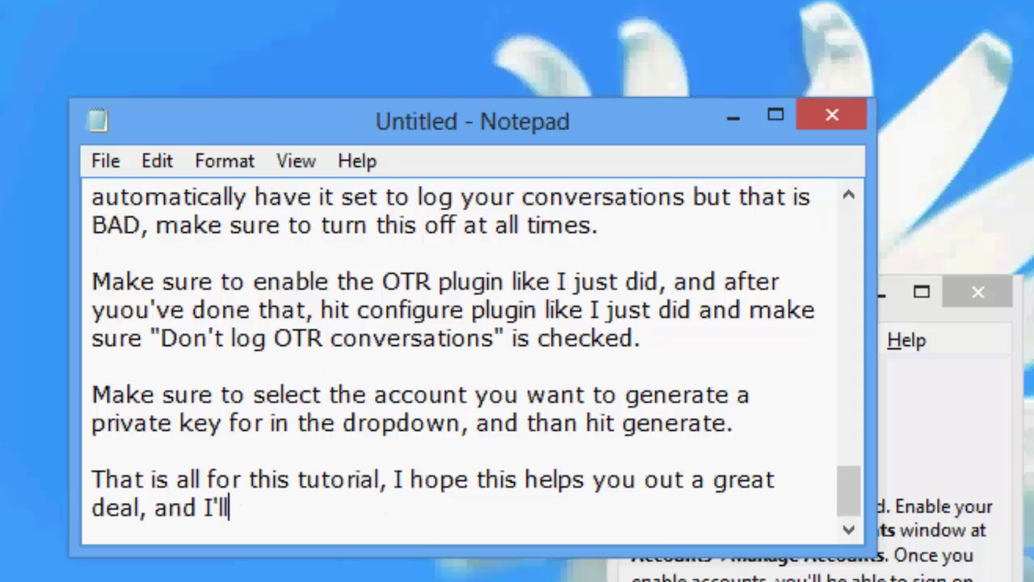
text( be looking f)
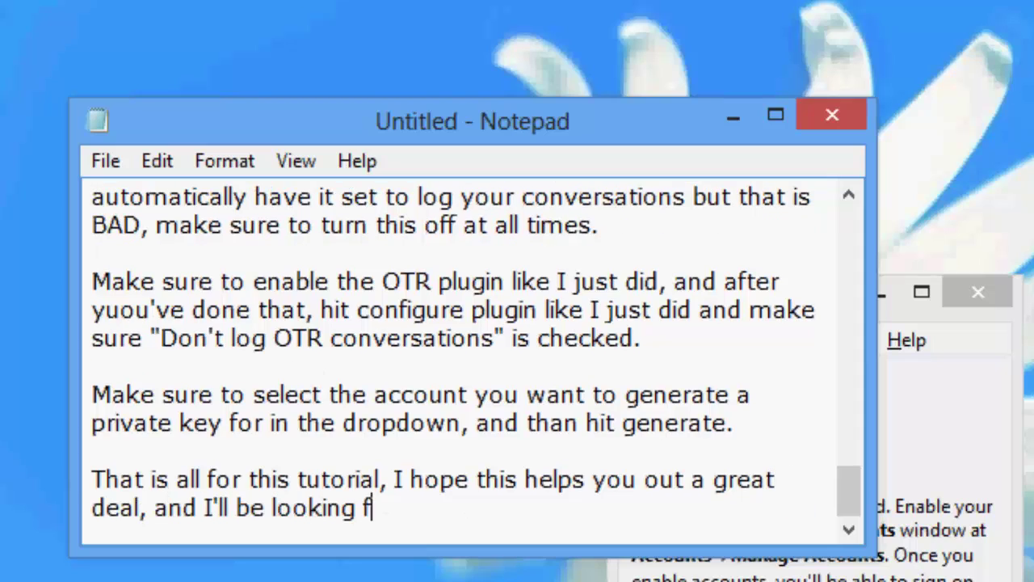
text(orward to)
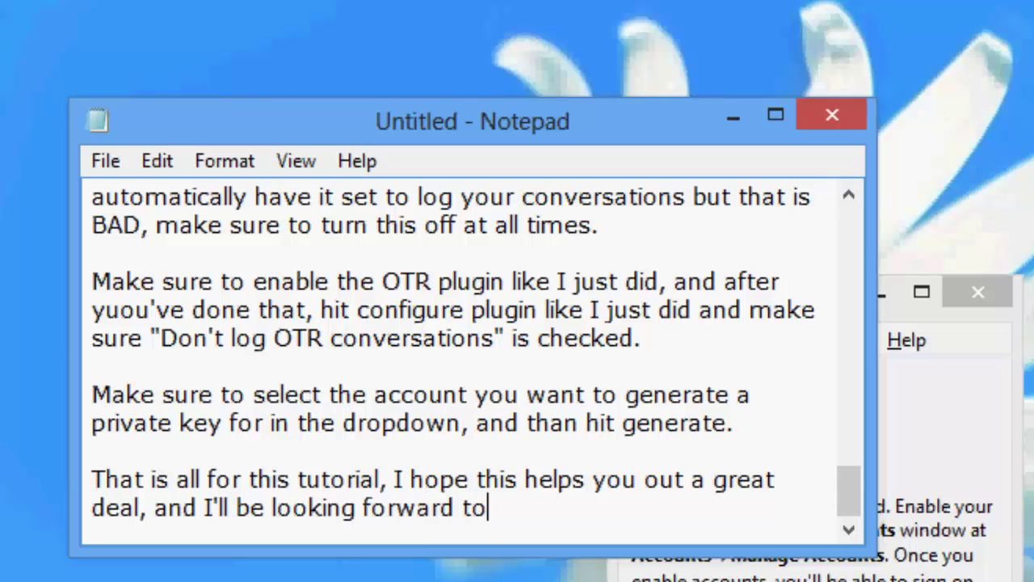
text( making anothe)
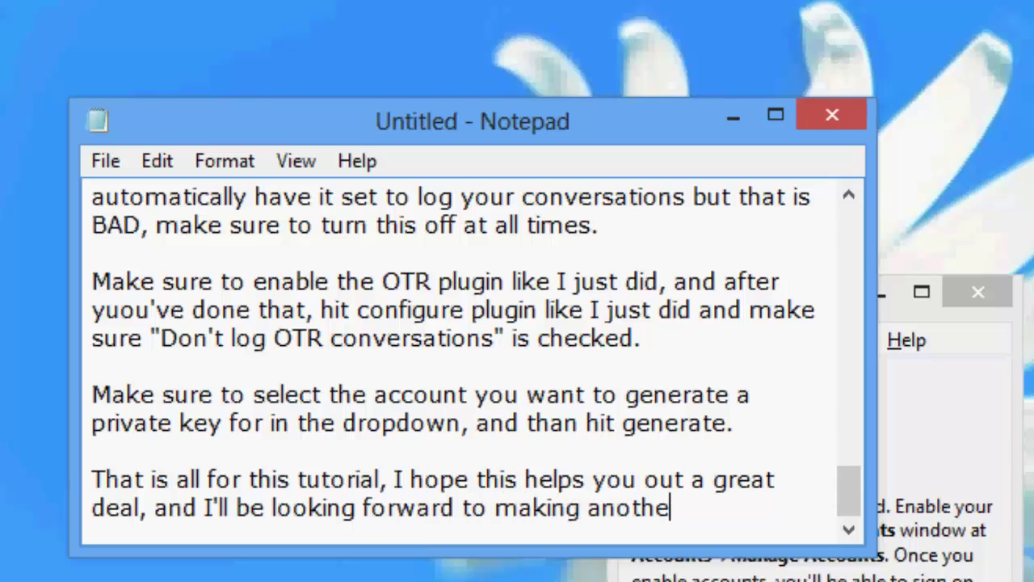
text(r video for you,)
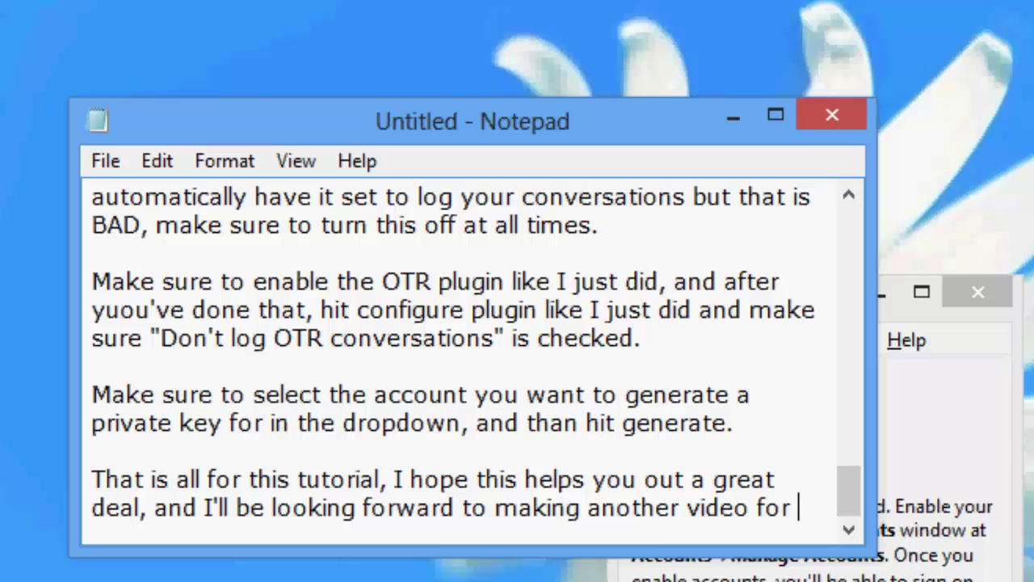
key(BackSpace)
key(BackSpace)
text(.)
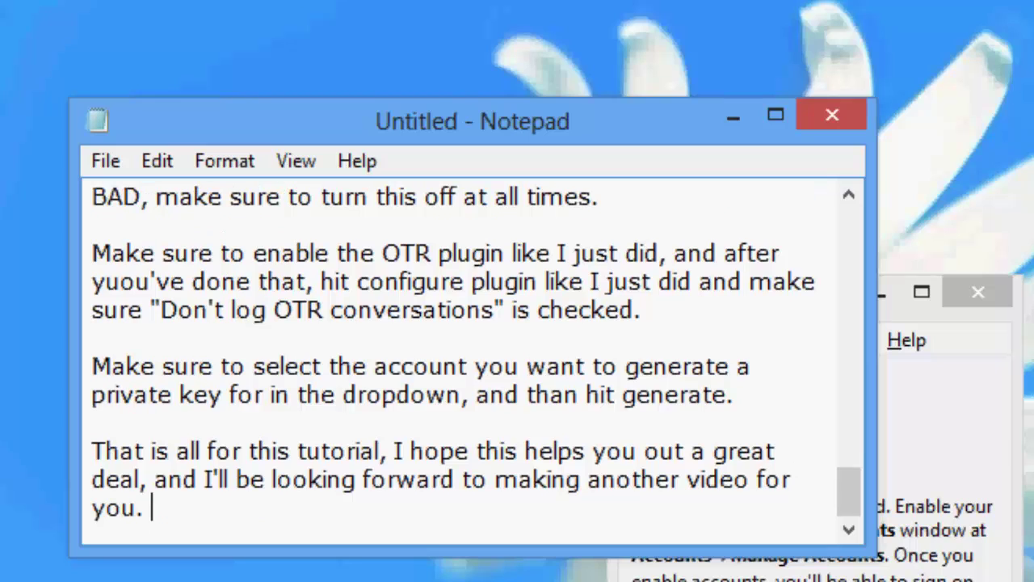
Add the sign-off "Cheers," below the closing paragraph and start the signature under it with "Life", leaving blank lines between them.
key(Return)
key(Return)
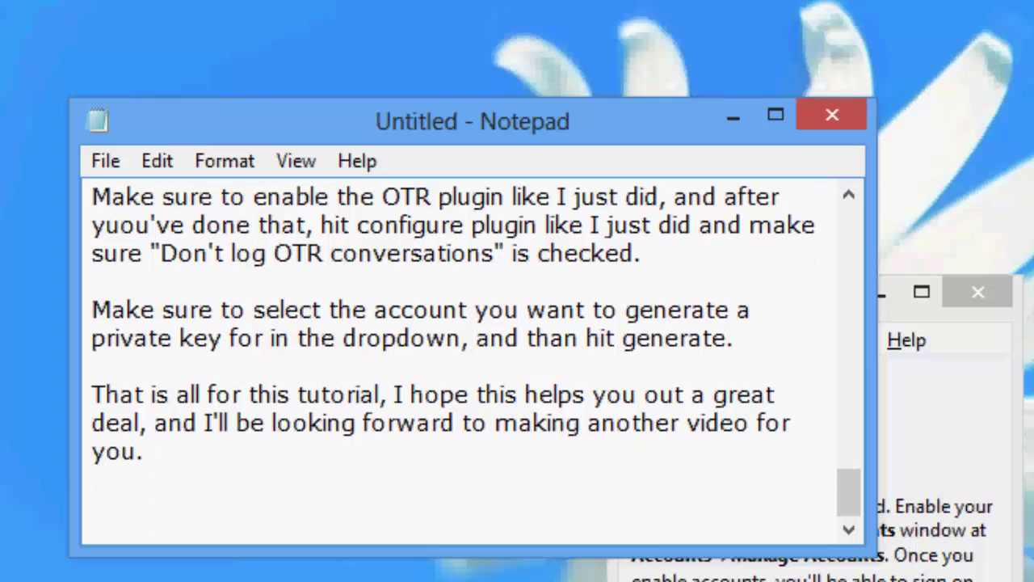
text(Cheers,)
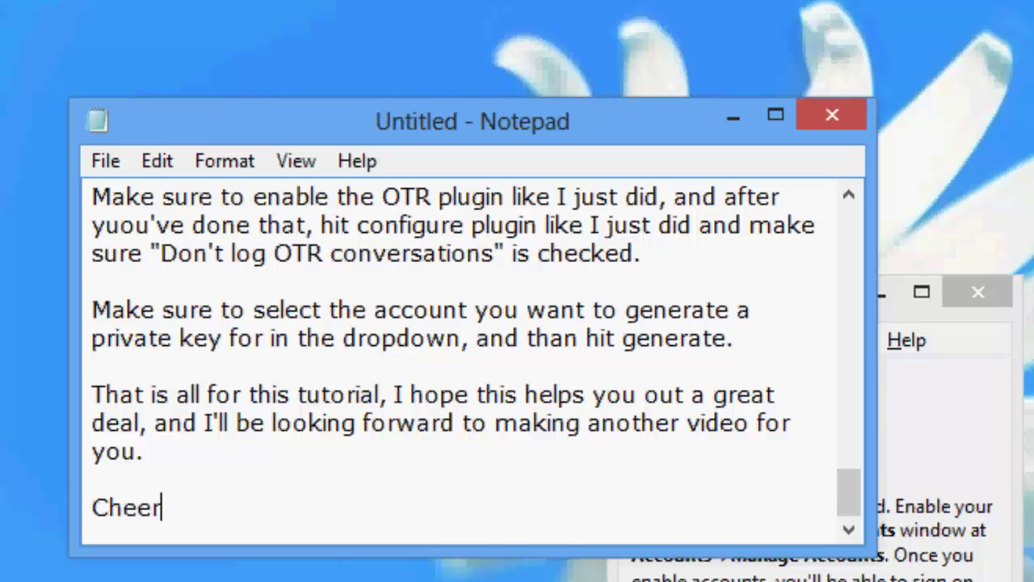
key(Return)
text(Life)
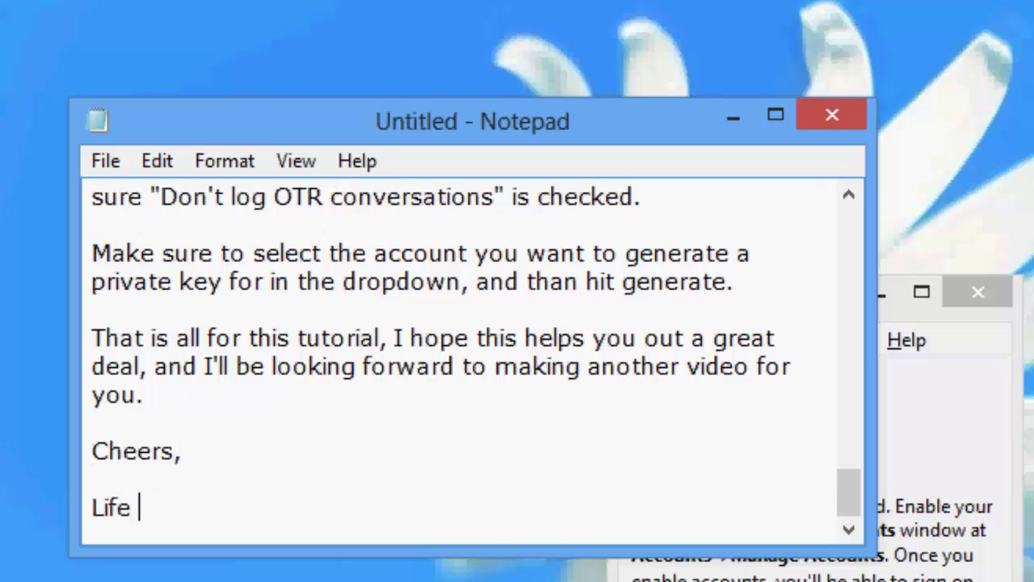